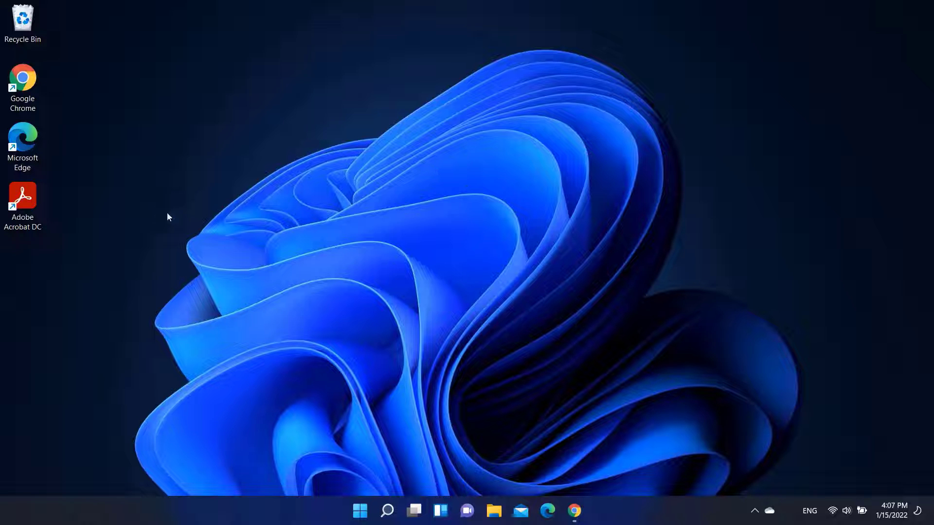
- Open the Color filters page in the Accessibility section of Settings and bring its filter options into view
left_click(360, 512)
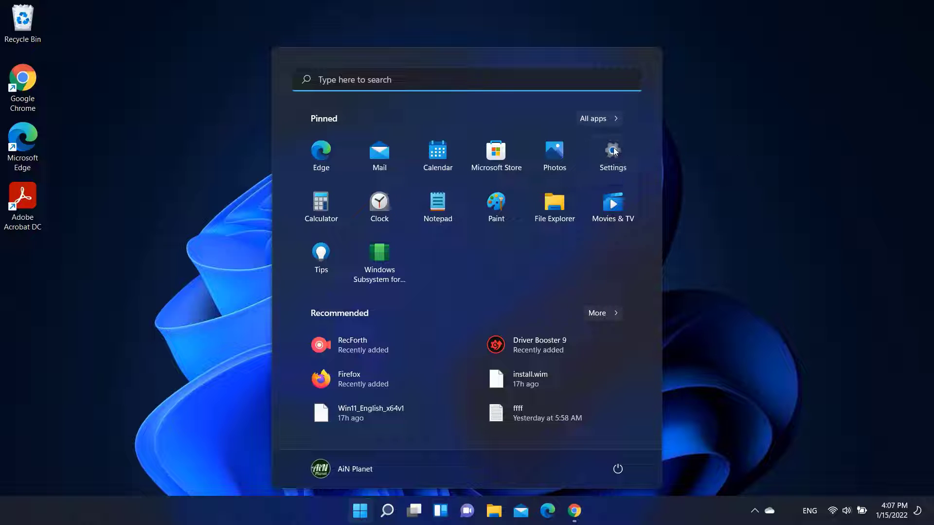
key("super+i")
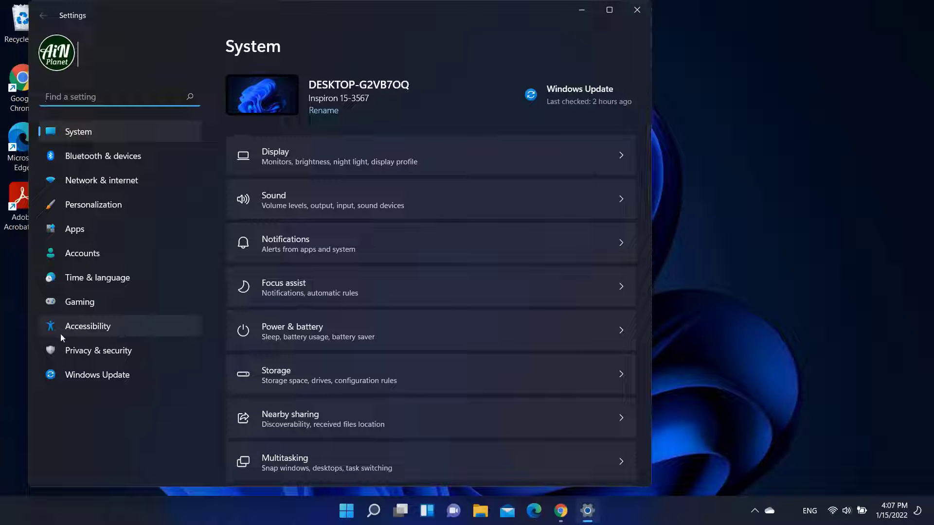
left_click(88, 328)
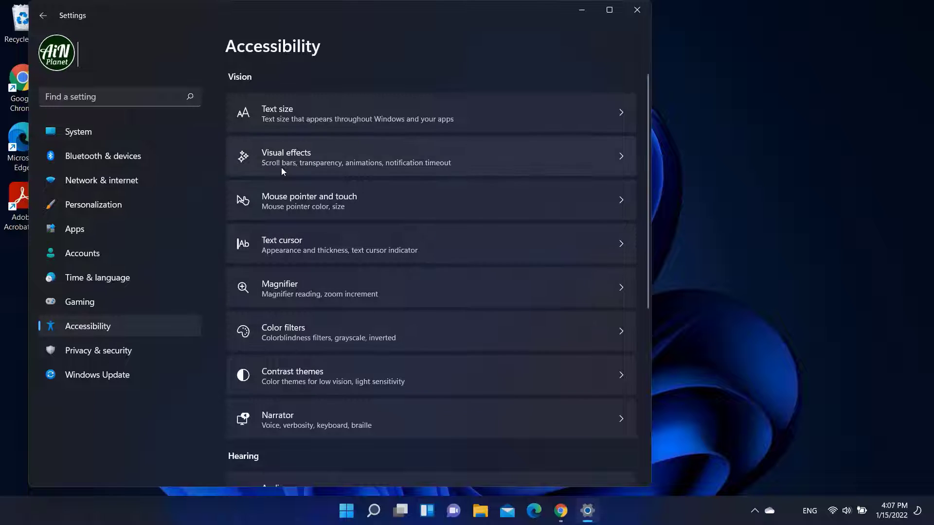
scroll(287, 195, "down", 5)
scroll(289, 224, "up", 5)
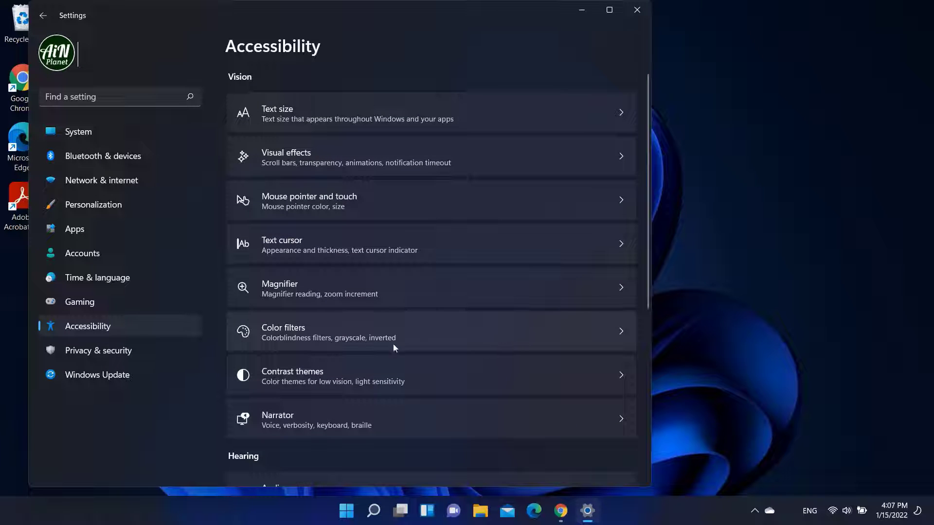
left_click(408, 335)
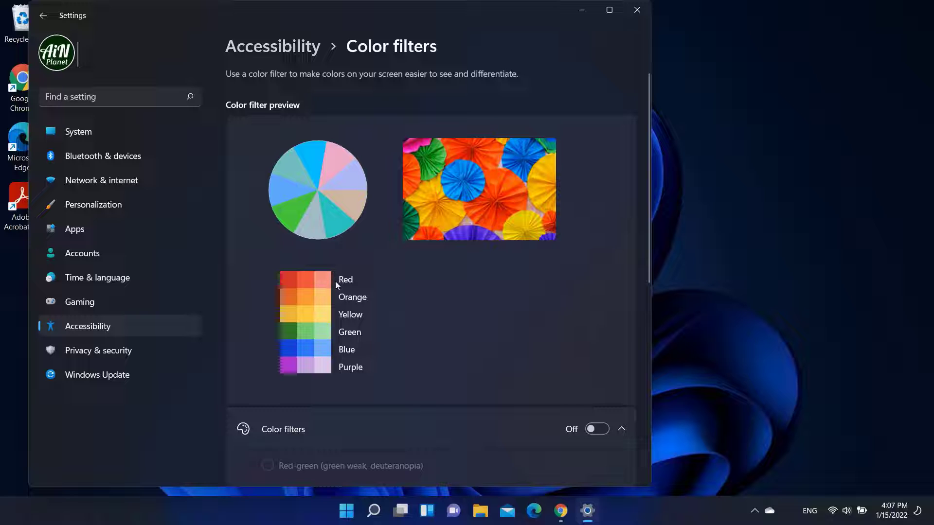
scroll(339, 363, "down", 5)
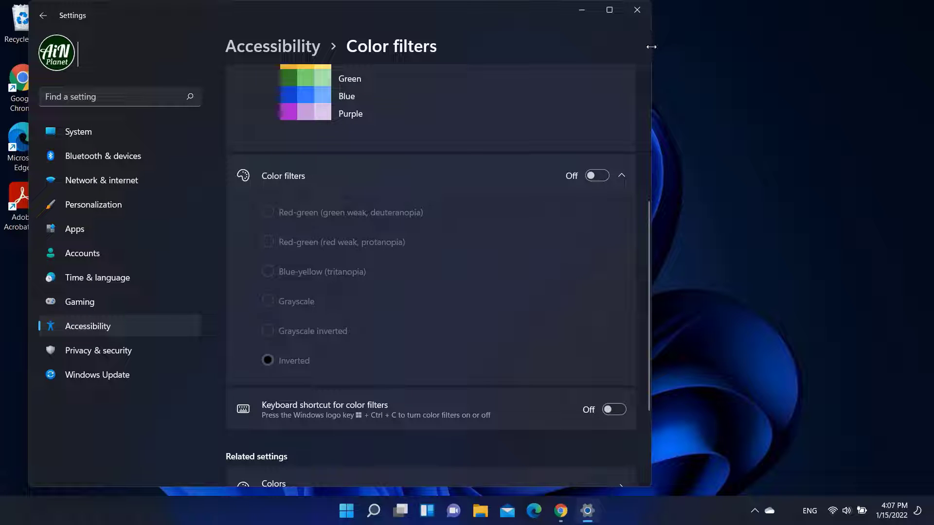
- Resize the Settings window to be slightly narrower, keeping nearly the full screen height and leaving the desktop visible beside it
left_click_drag(652, 47, 285, 91)
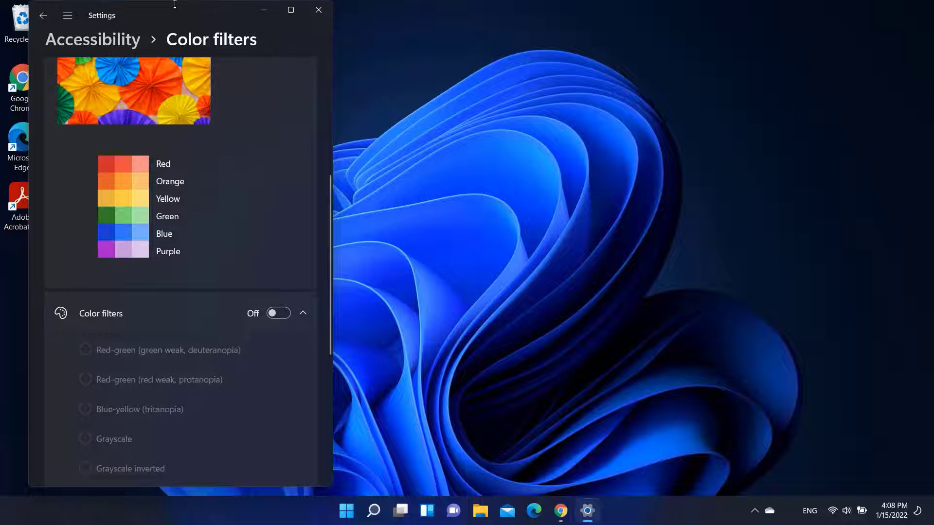
left_click_drag(175, 4, 154, 113)
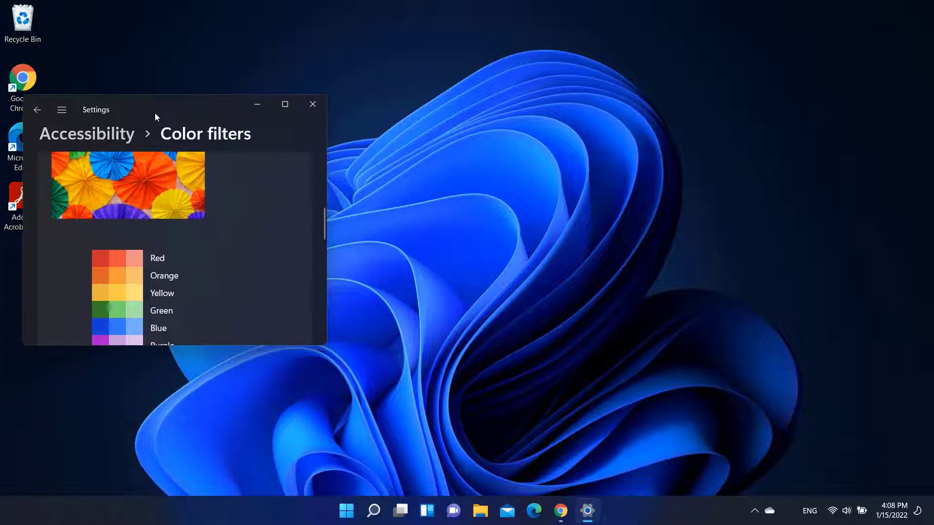
scroll(175, 238, "down", 3)
scroll(176, 241, "down", 2)
scroll(176, 241, "up", 2)
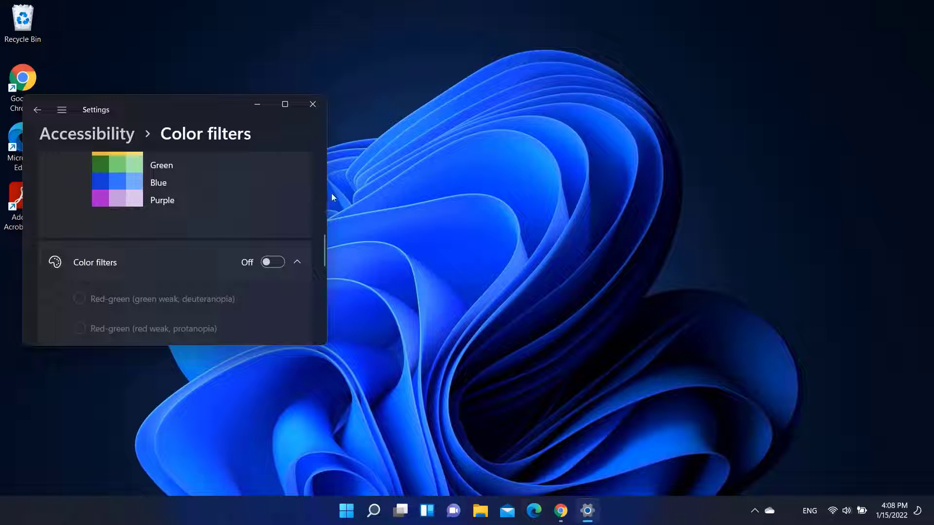
left_click_drag(326, 192, 593, 165)
left_click_drag(215, 98, 217, 11)
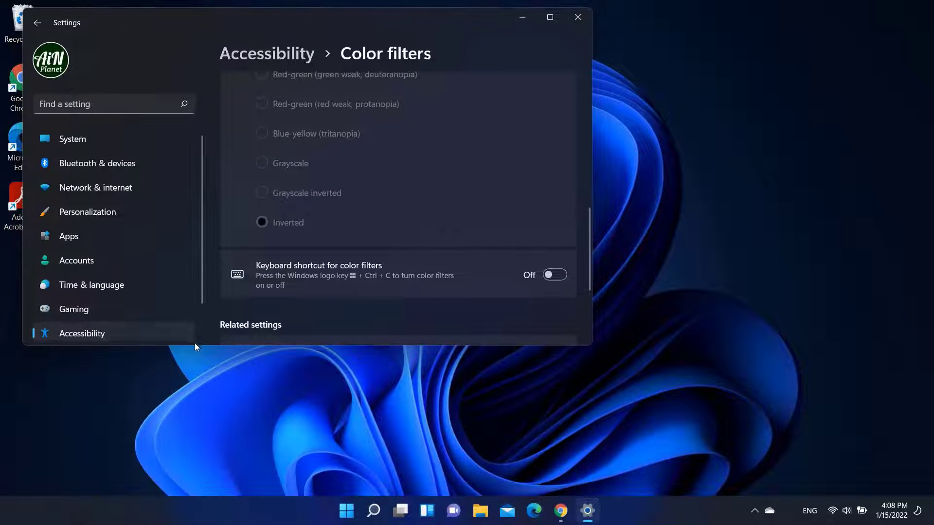
left_click_drag(204, 346, 200, 494)
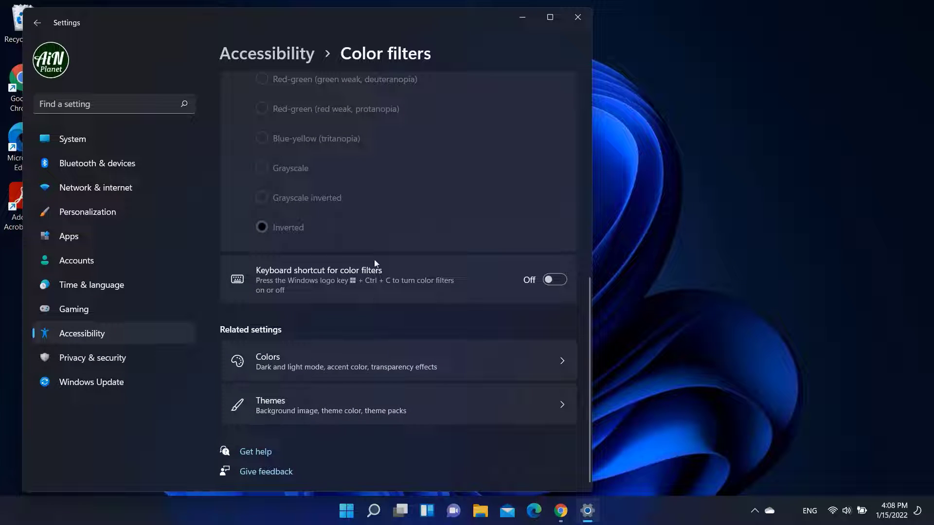
- Examine the color filter preview and options, and view the unfiltered desktop before returning to Settings
scroll(324, 208, "up", 8)
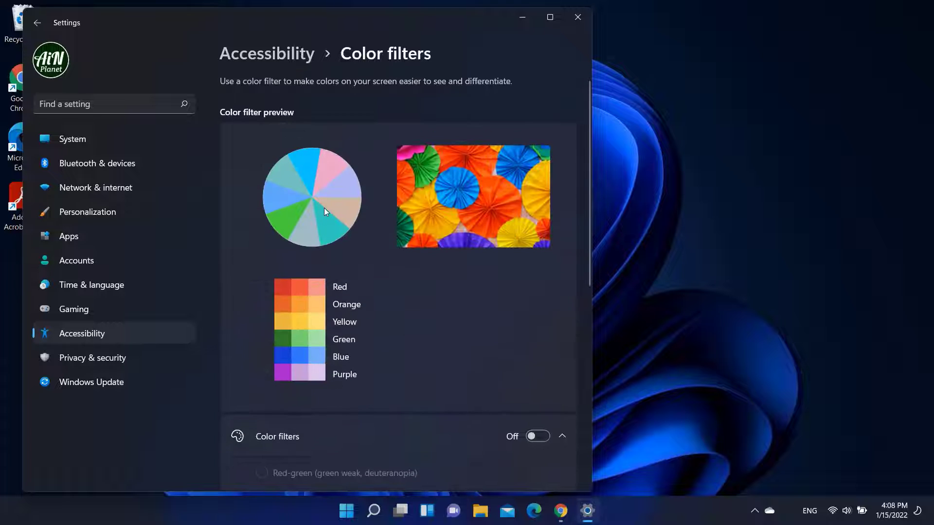
scroll(324, 209, "down", 7)
scroll(324, 212, "up", 2)
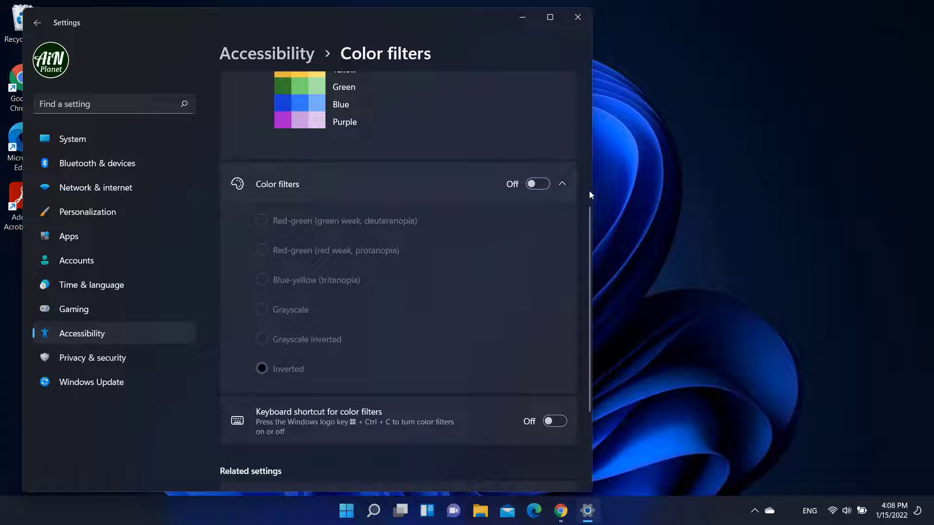
left_click(655, 152)
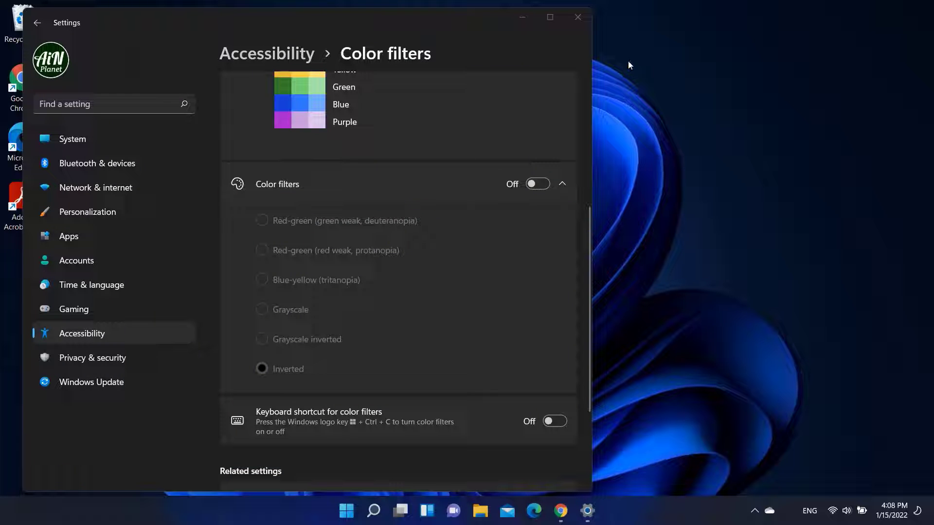
left_click(519, 20)
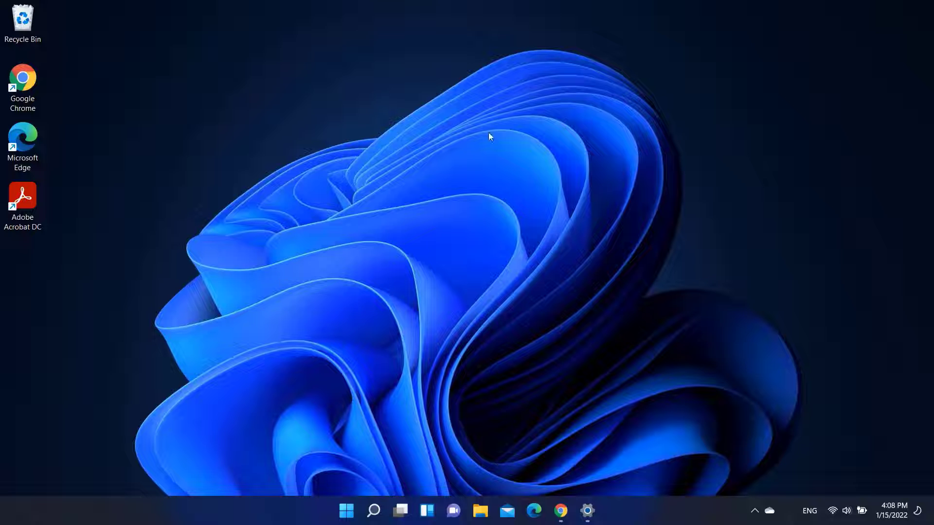
left_click(588, 511)
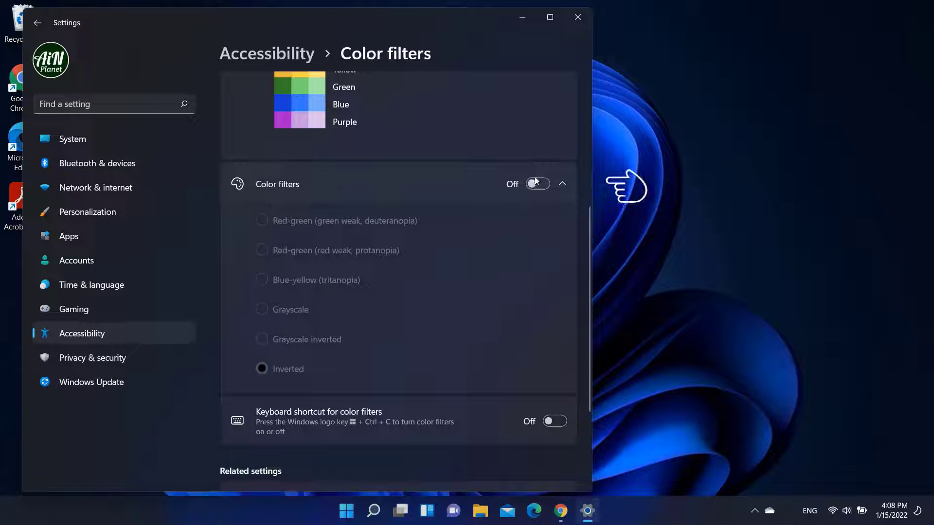
- Turn on color filters with the Inverted option and check its effect on the desktop
left_click(540, 184)
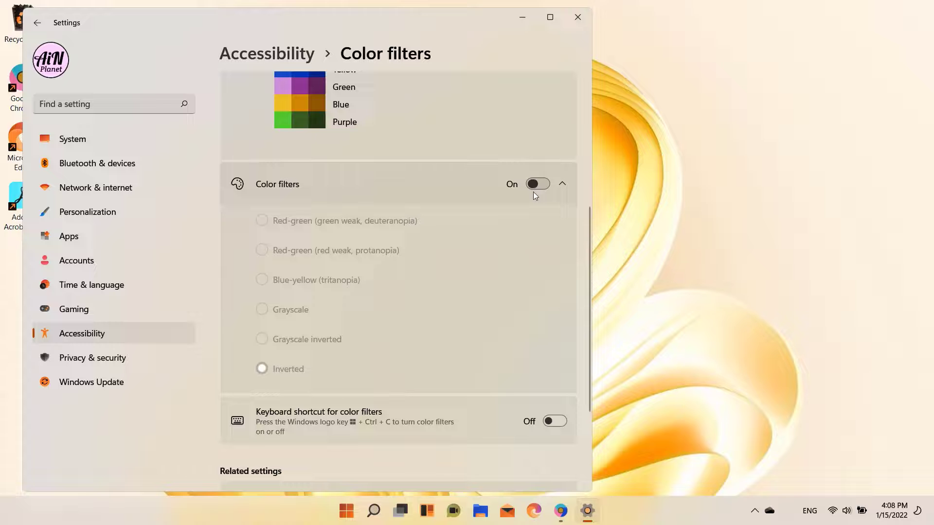
left_click(591, 510)
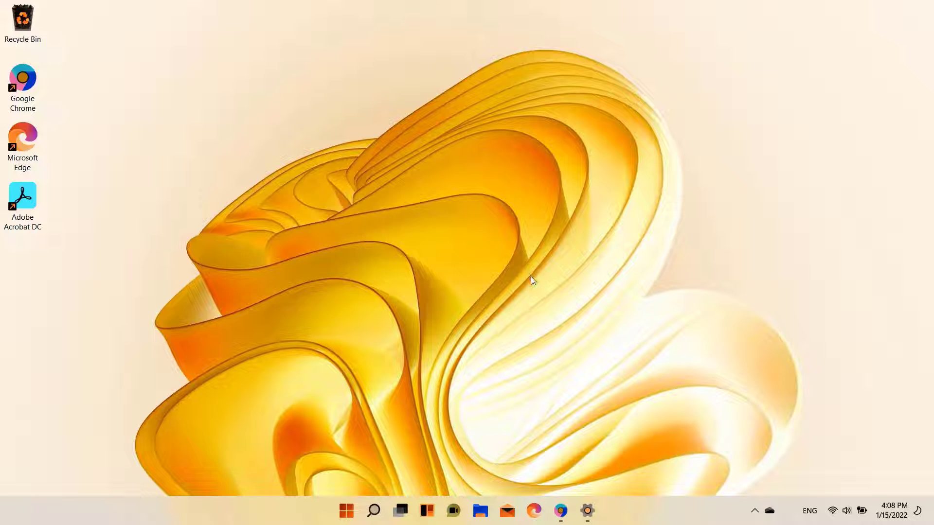
left_click(583, 509)
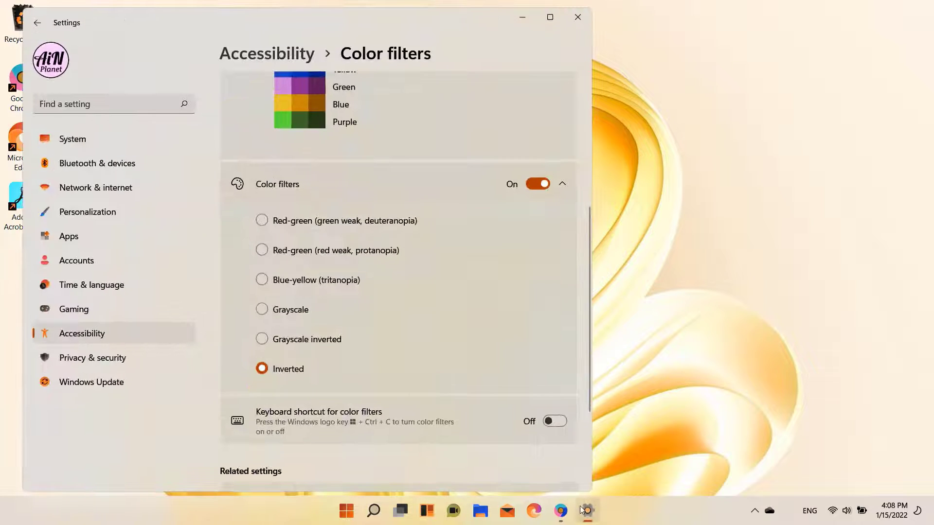
- Apply the Grayscale inverted color filter and check its effect on the desktop
left_click(262, 339)
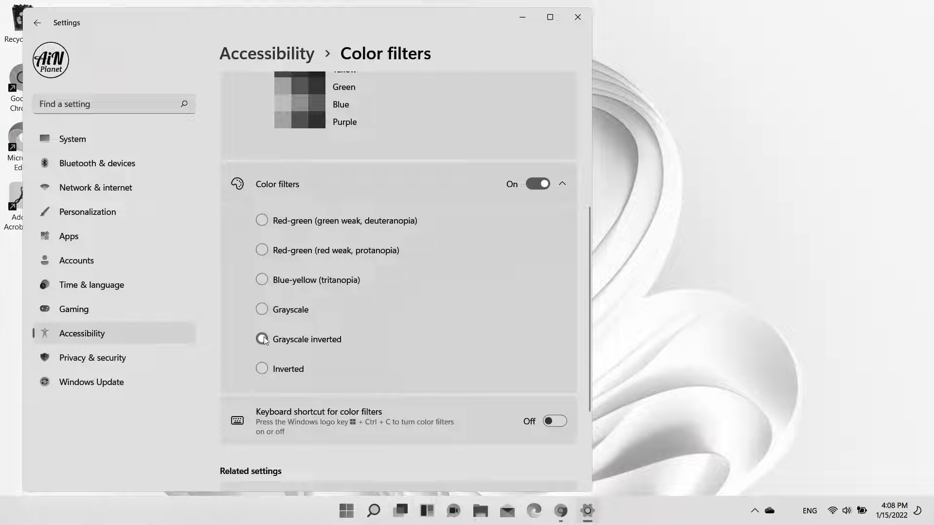
left_click(593, 519)
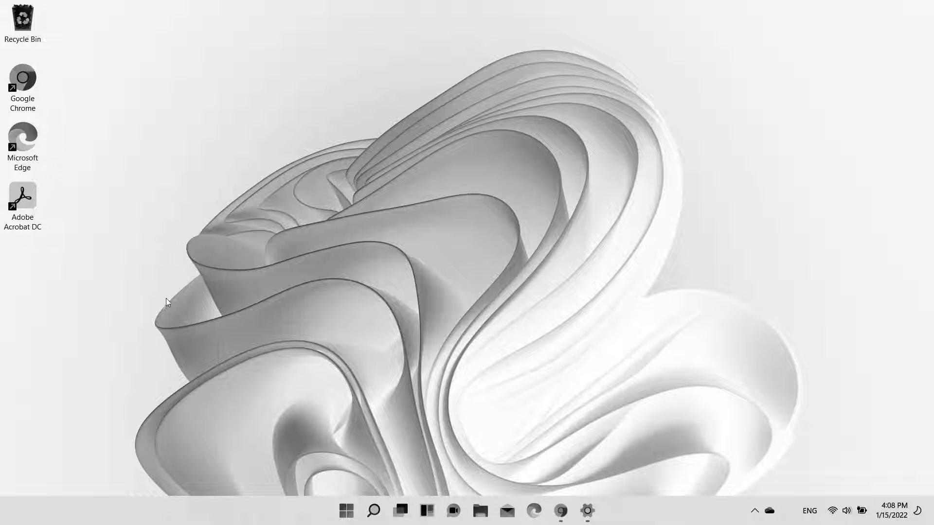
left_click(586, 510)
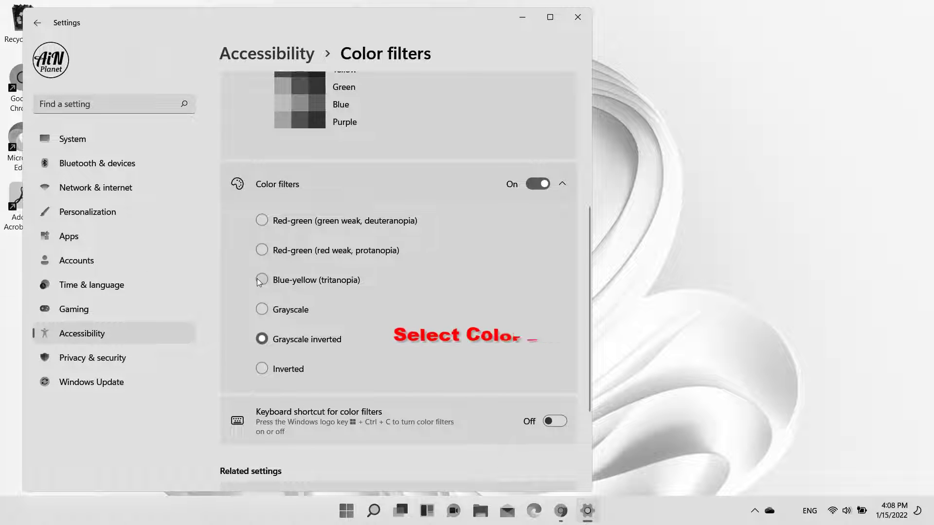
- Apply the Grayscale color filter, check its effect on the desktop and in File Explorer, and return to Settings
left_click(262, 310)
left_click(587, 510)
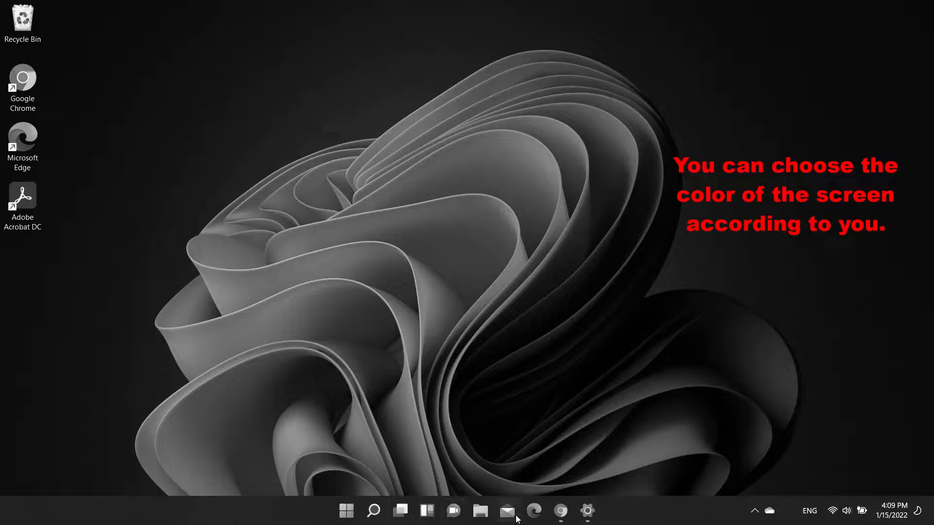
left_click(480, 512)
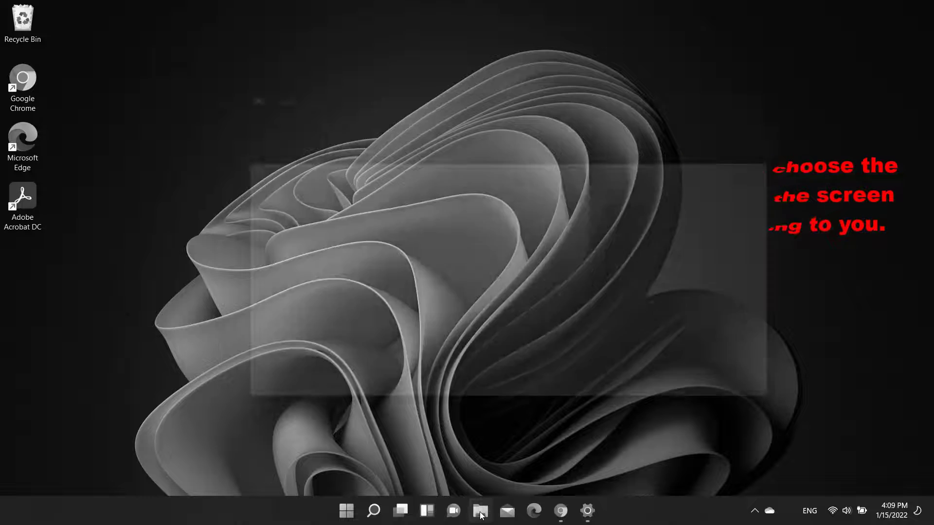
scroll(499, 302, "down", 5)
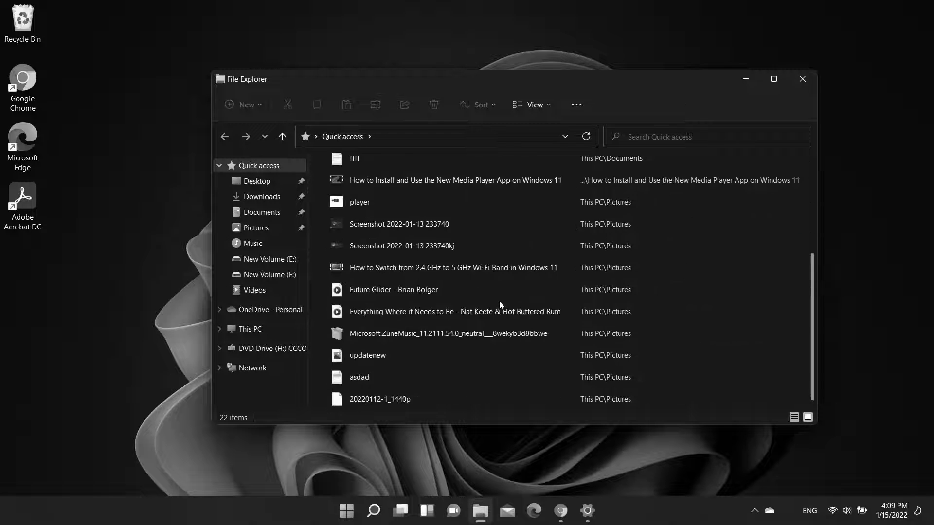
scroll(499, 302, "up", 5)
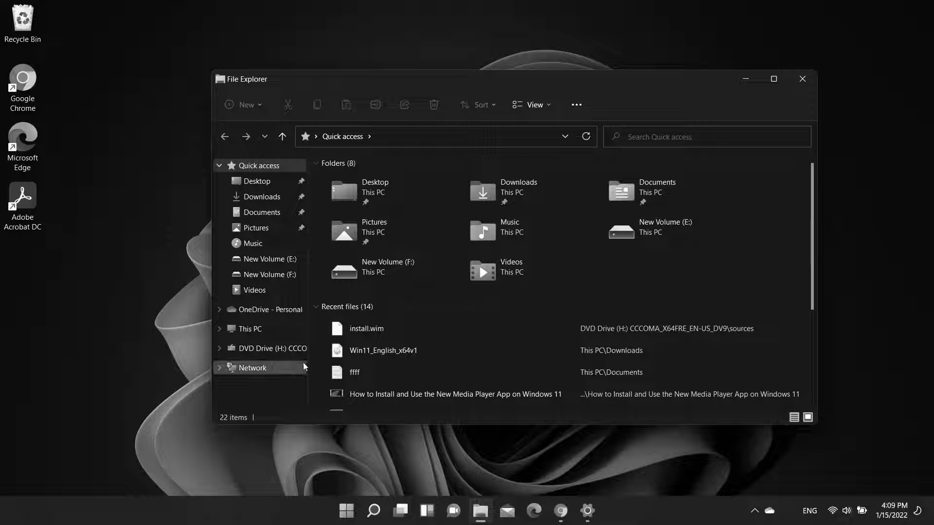
scroll(550, 341, "down", 4)
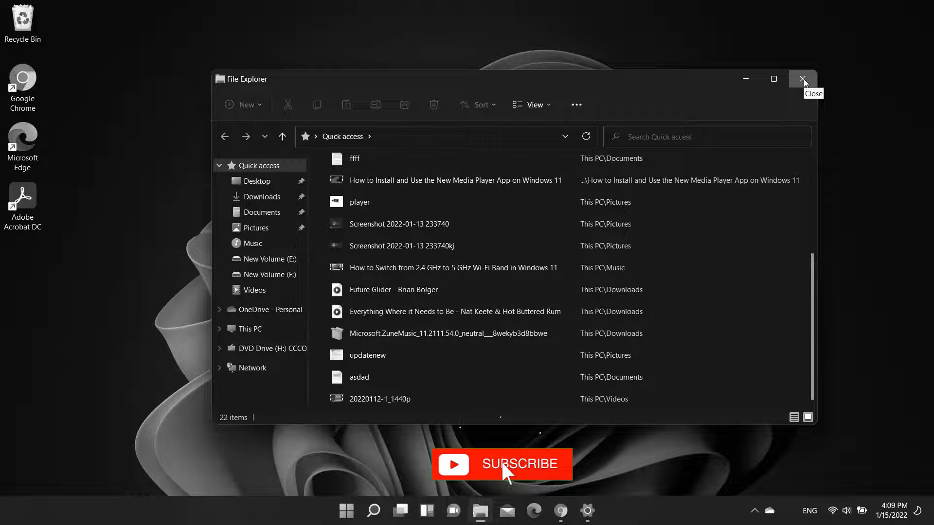
left_click(747, 81)
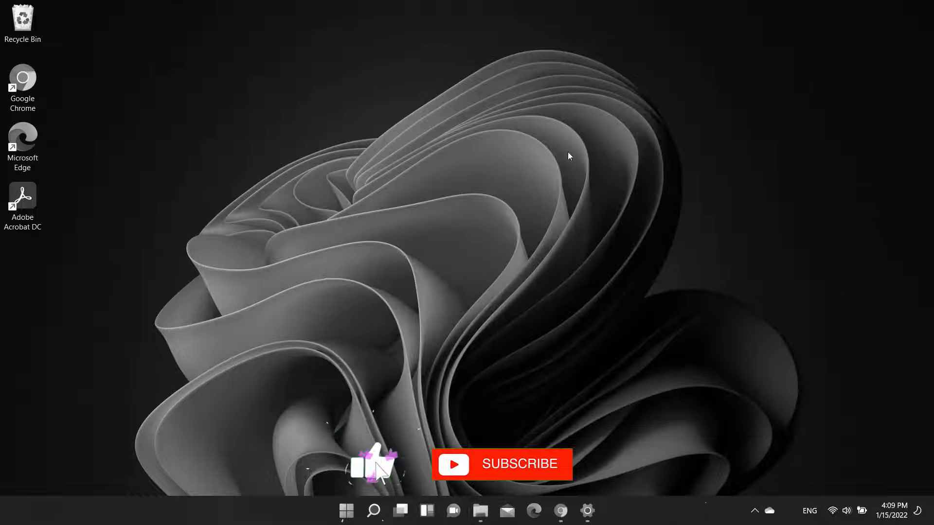
left_click(586, 517)
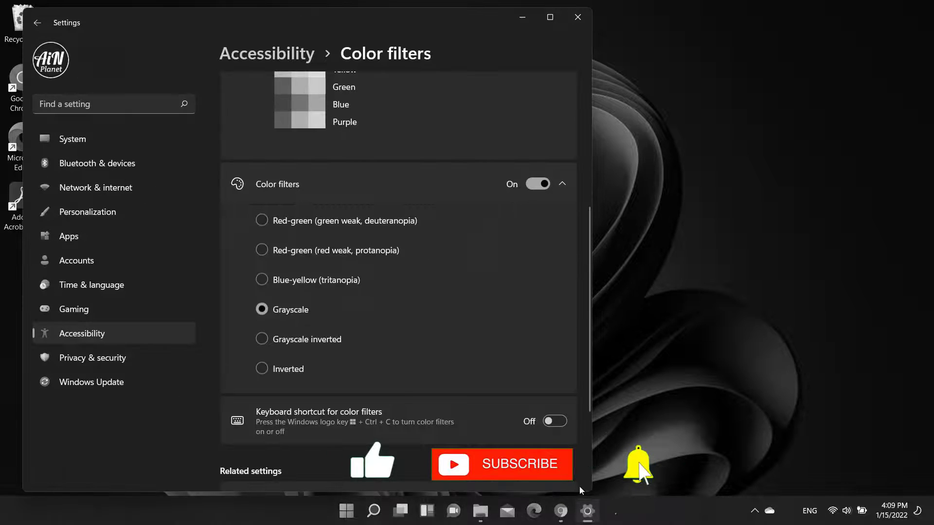
- Apply the Blue-yellow (tritanopia) color filter and check its effect on the desktop
left_click(261, 279)
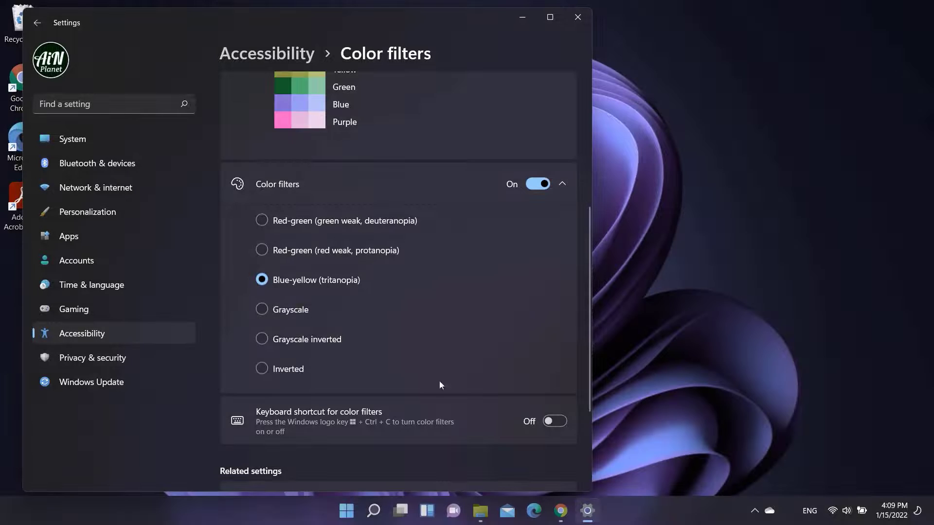
left_click(592, 518)
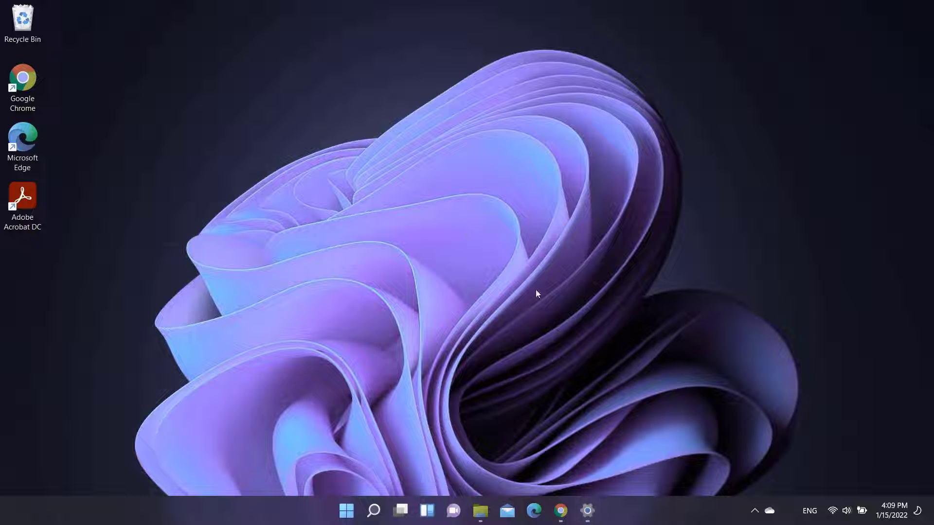
left_click(590, 508)
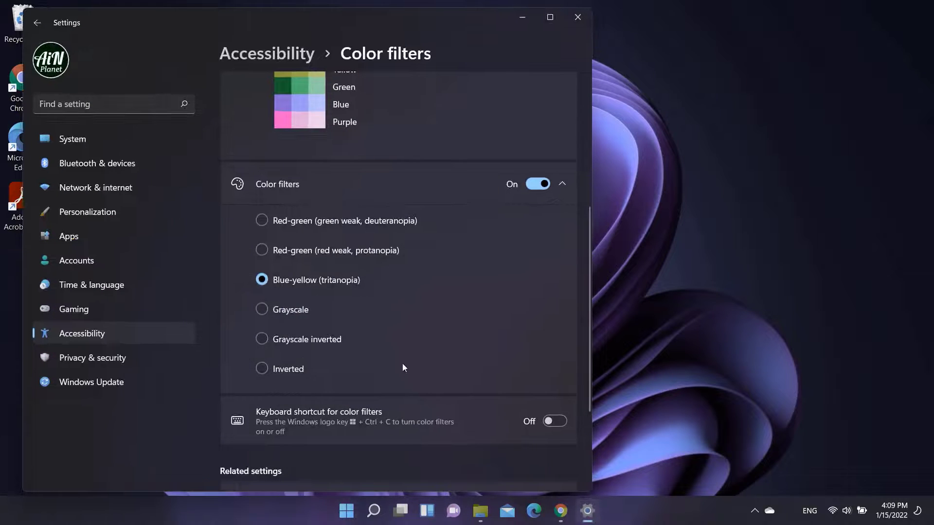
- Apply the Red-green (red weak, protanopia) color filter and check its effect on the desktop and in File Explorer
left_click(263, 250)
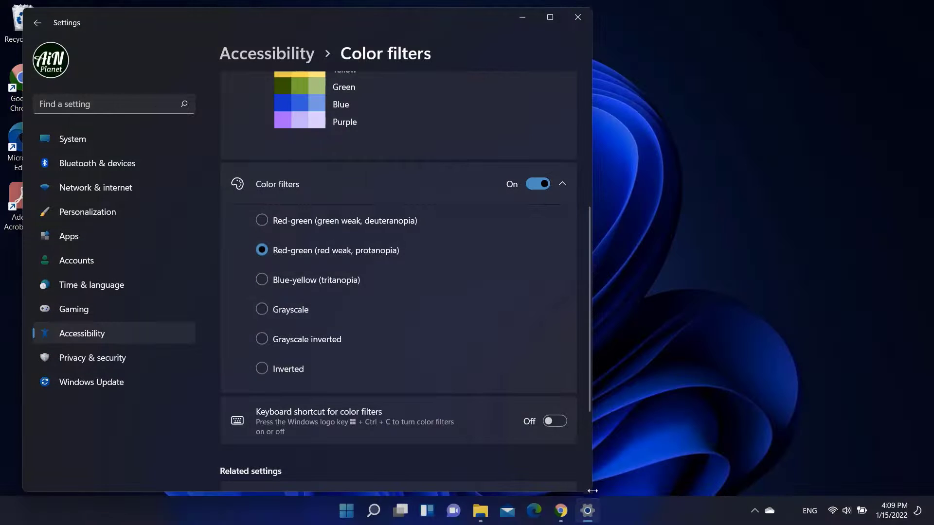
left_click(587, 511)
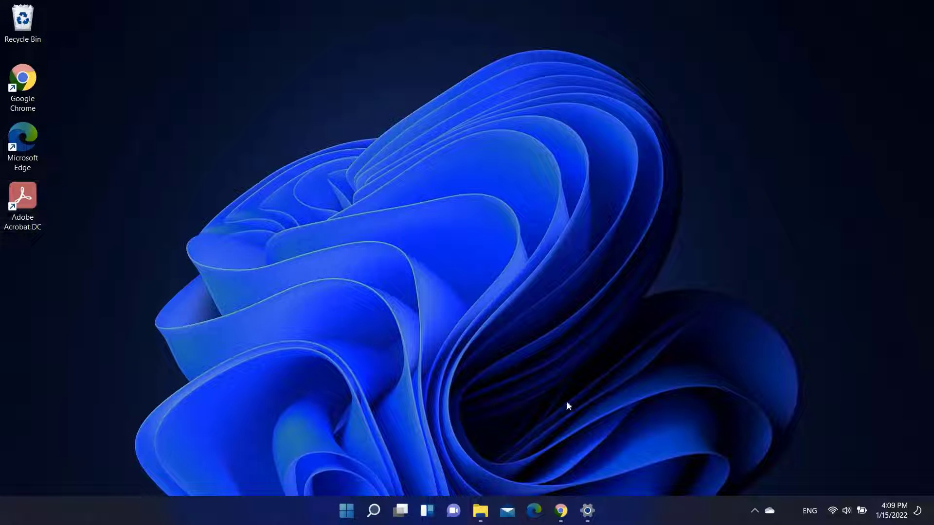
left_click(480, 511)
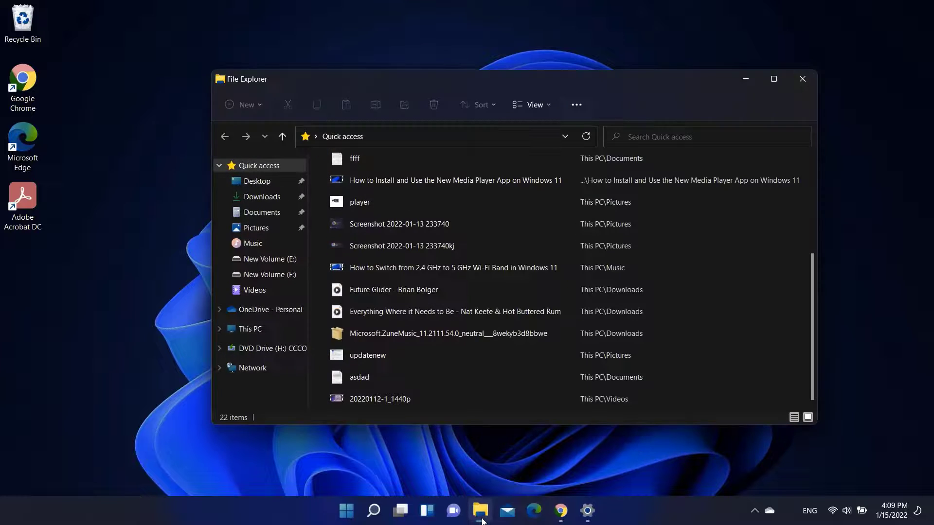
- Check the red weak (protanopia) filter's effect on the Quick access folders in File Explorer, and return to the color filter settings
scroll(492, 252, "up", 5)
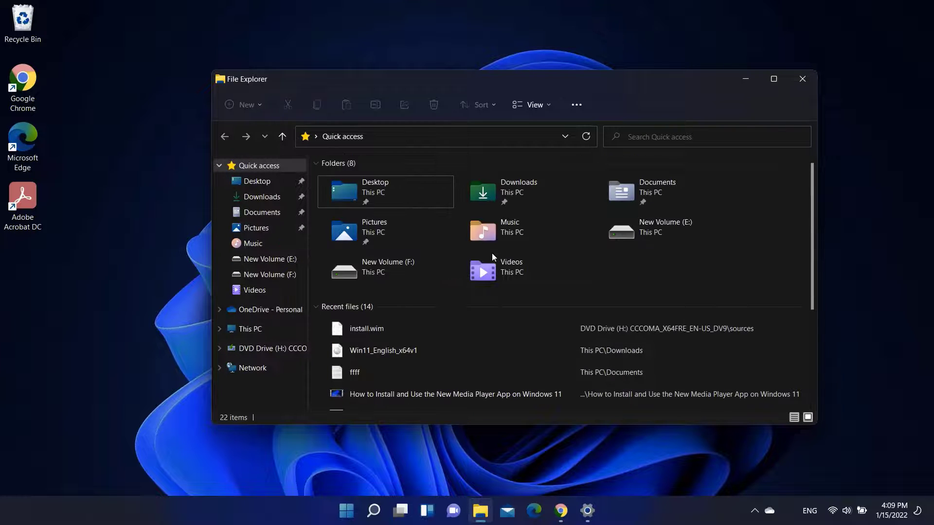
left_click(744, 78)
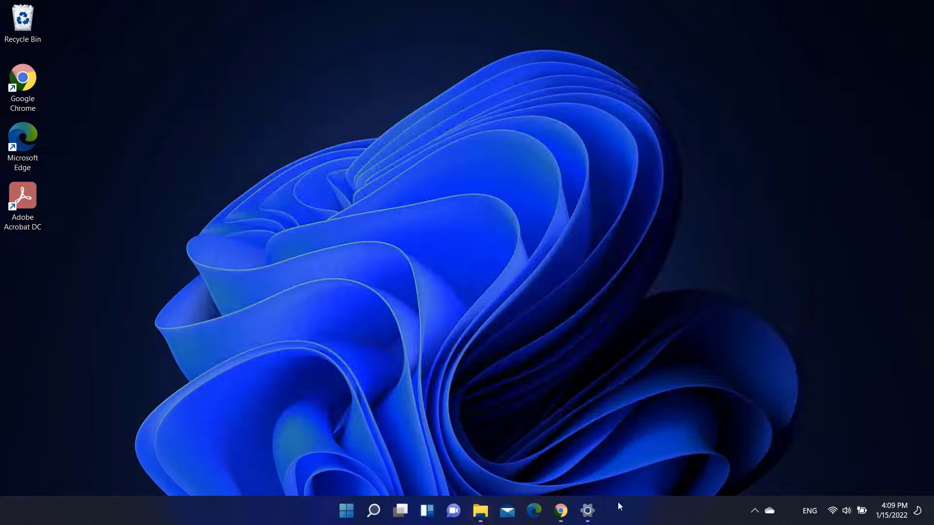
left_click(587, 511)
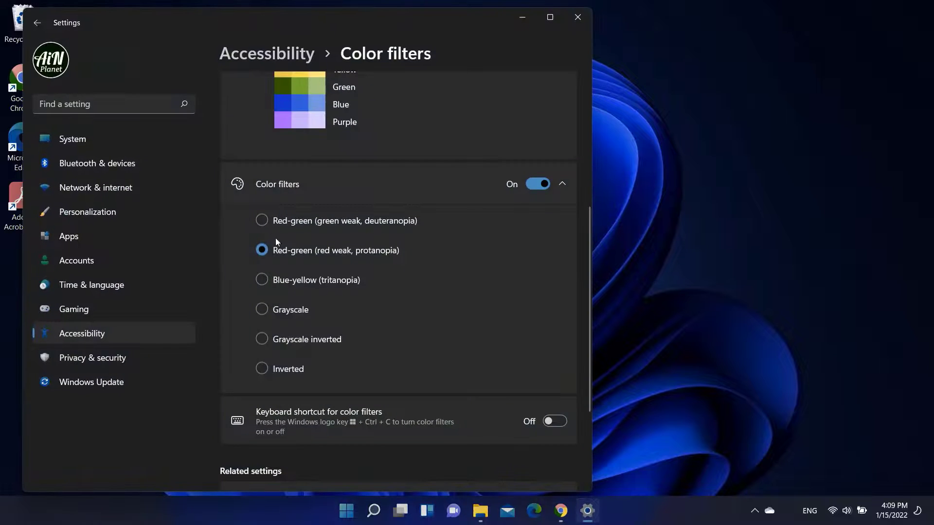
- Apply the Red-green (green weak, deuteranopia) color filter and check its effect on the desktop
left_click(264, 219)
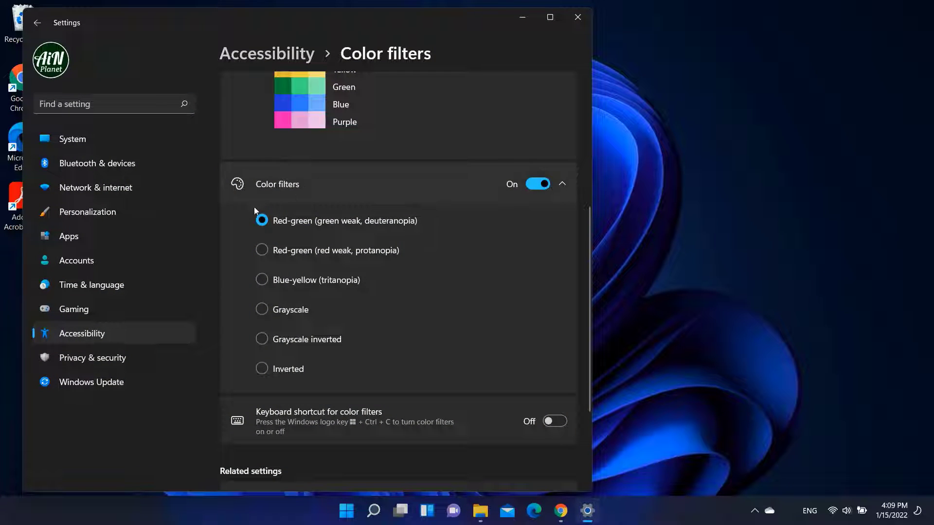
left_click(708, 165)
left_click(587, 513)
left_click(586, 513)
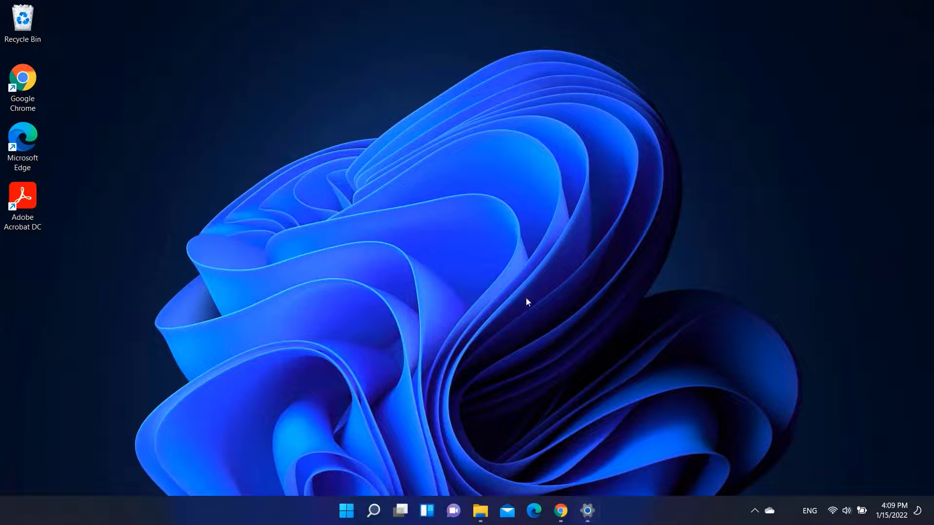
left_click(587, 512)
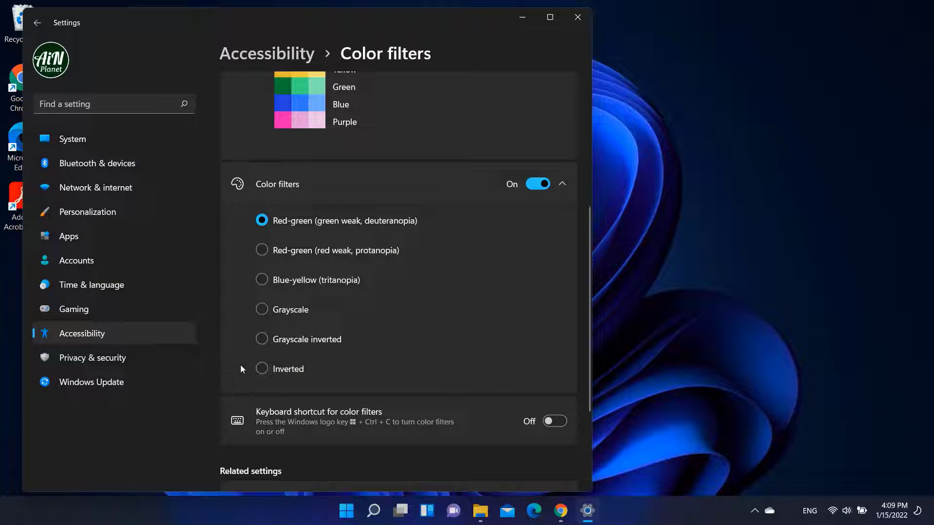
- Switch the color filters off and on again, and select the Grayscale filter
left_click(537, 186)
left_click(537, 186)
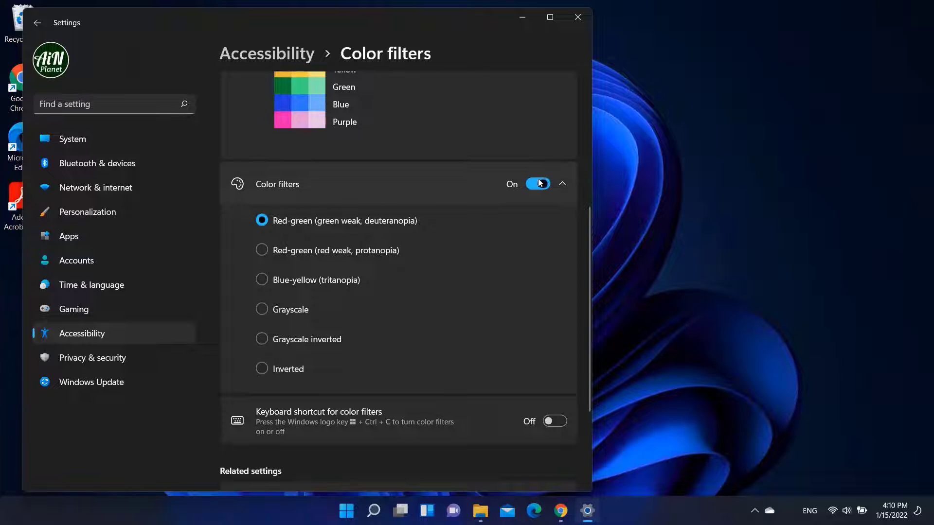
left_click(260, 313)
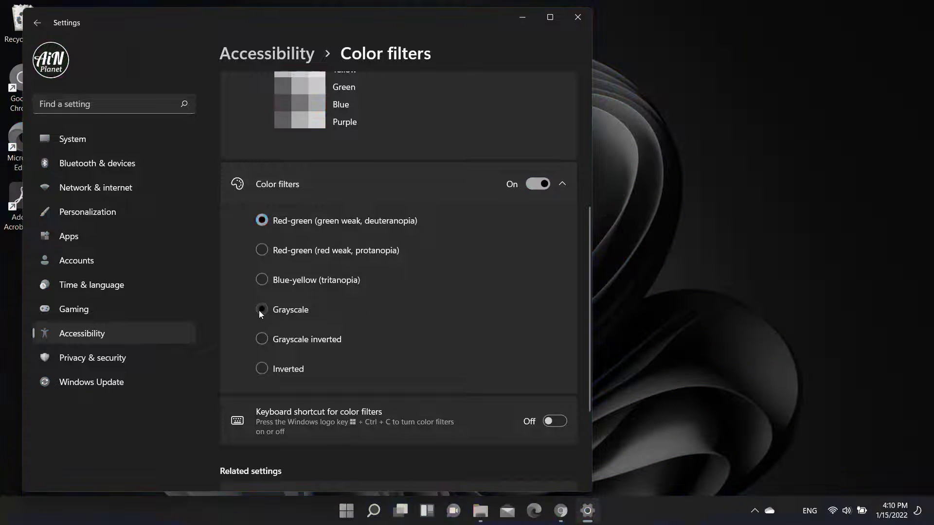
- Turn the color filters off to check the desktop without a filter, and turn them back on
left_click(532, 186)
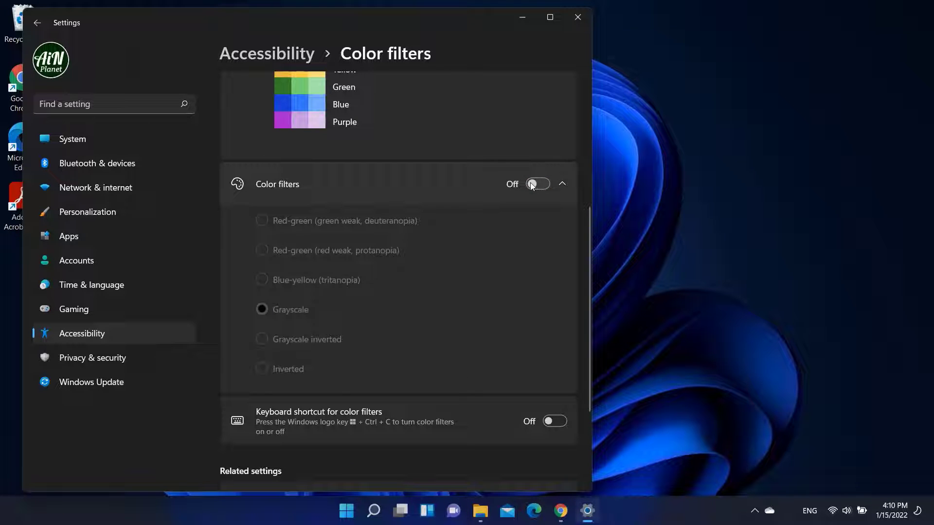
left_click(587, 513)
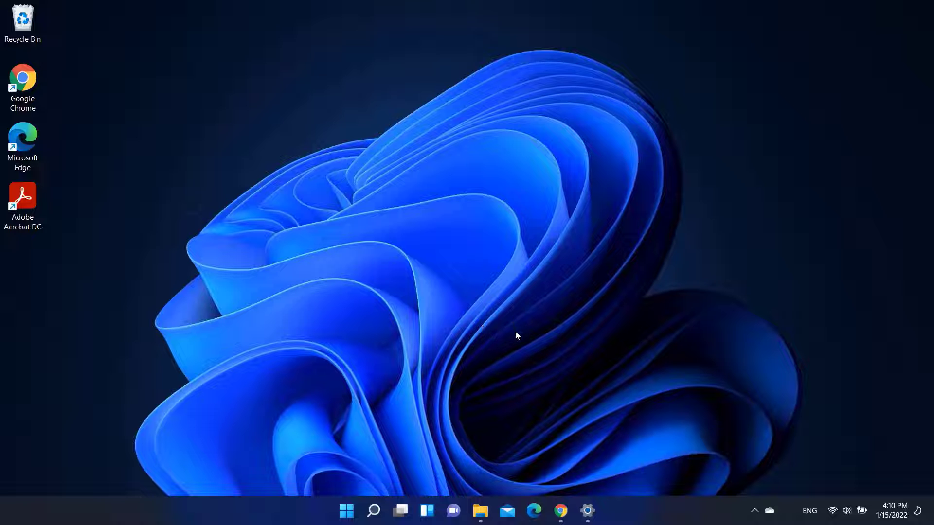
left_click(587, 511)
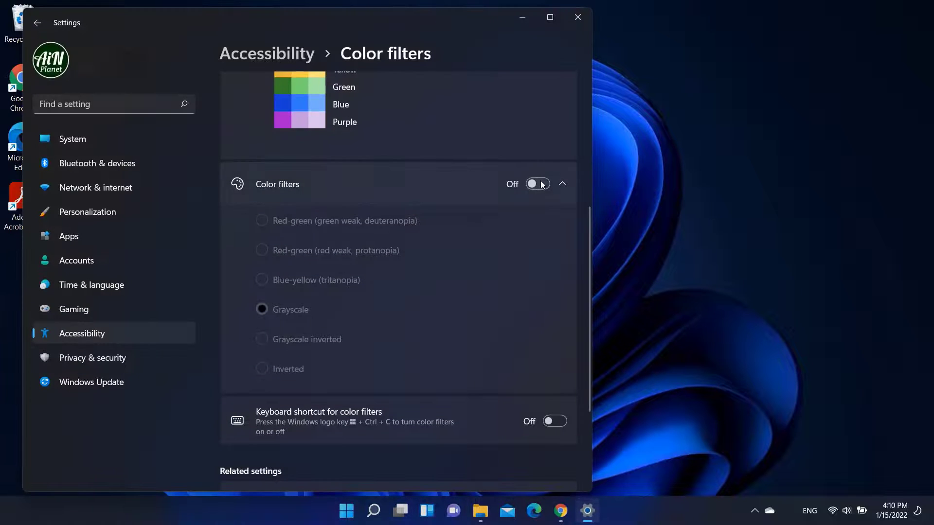
left_click(542, 185)
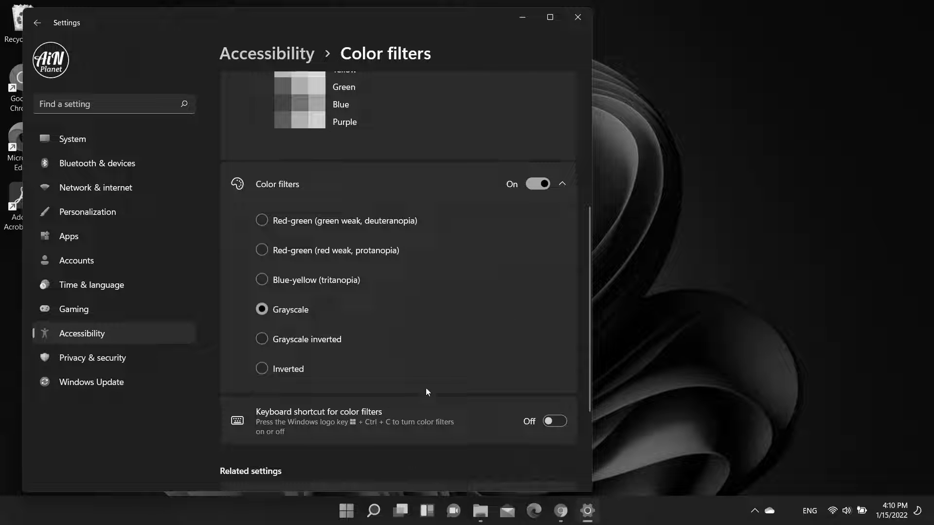
- Enable the keyboard shortcut for color filters
scroll(428, 389, "down", 3)
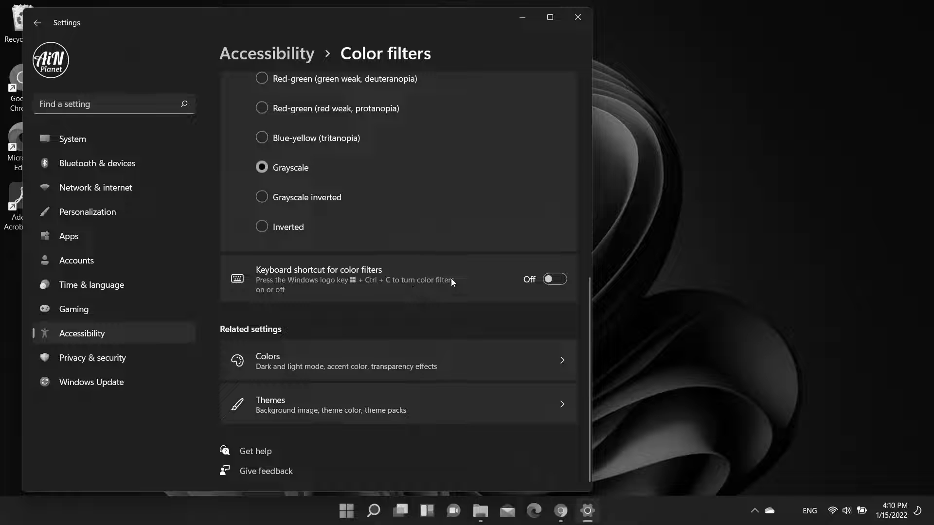
left_click(549, 281)
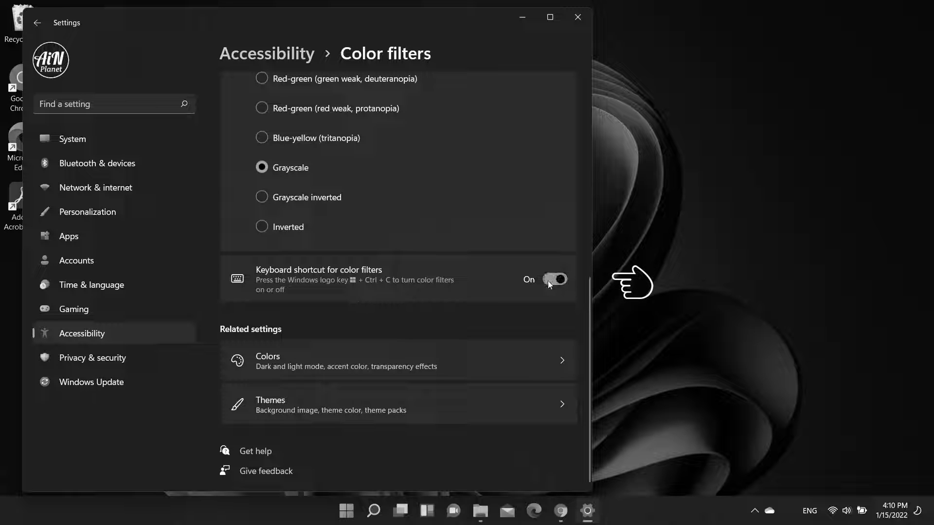
scroll(462, 188, "up", 2)
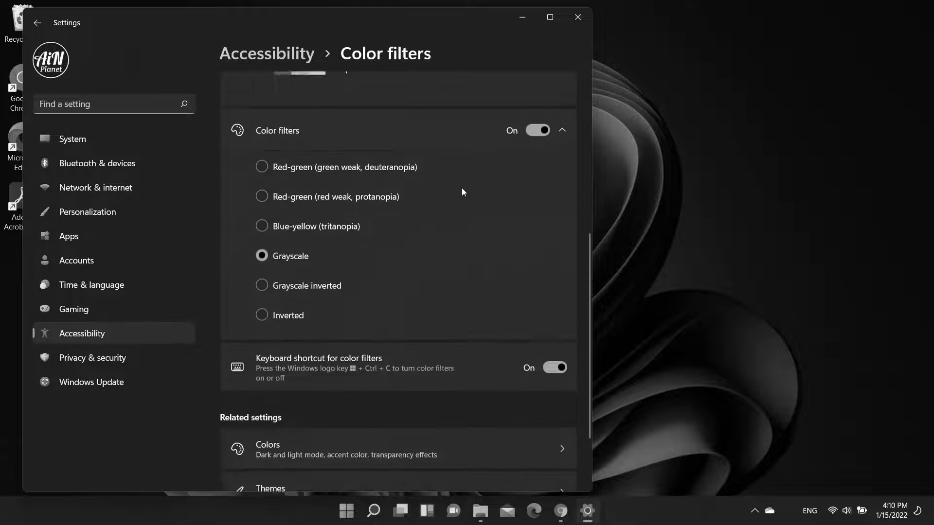
scroll(462, 188, "up", 1)
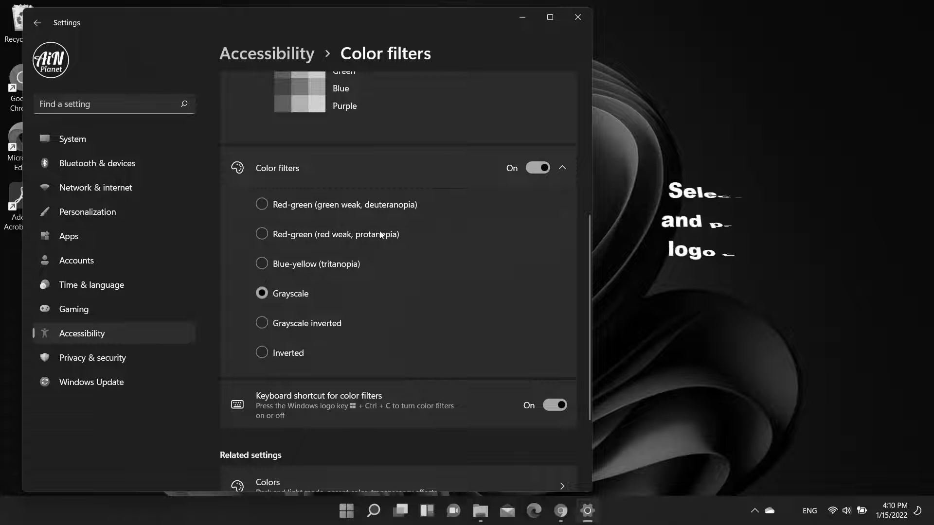
- Test the color filter keyboard shortcut on the desktop by toggling the Grayscale filter off and on, and return to Settings
left_click(588, 511)
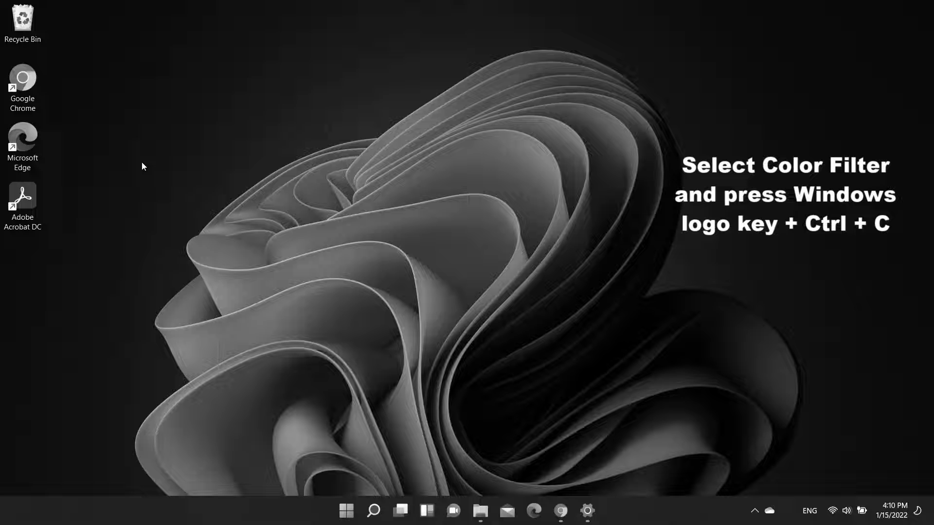
key("super+ctrl+c")
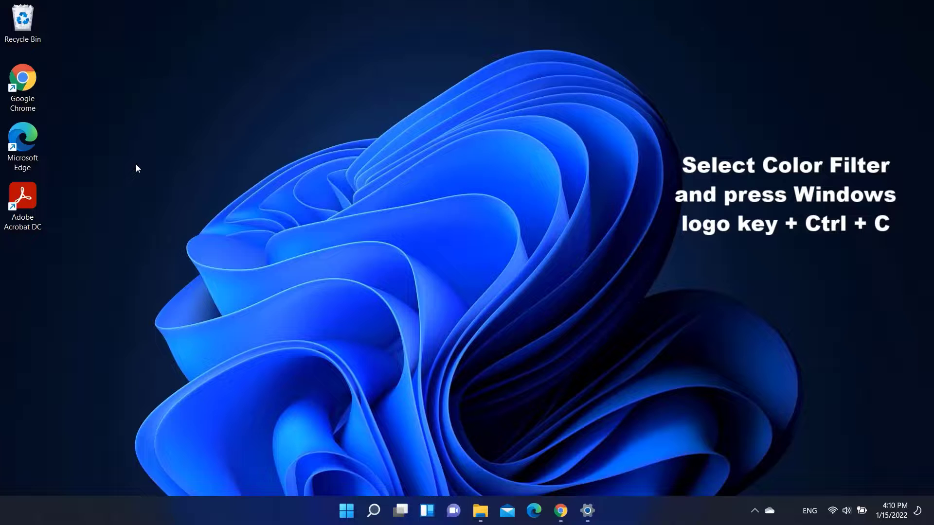
key("super+ctrl+c")
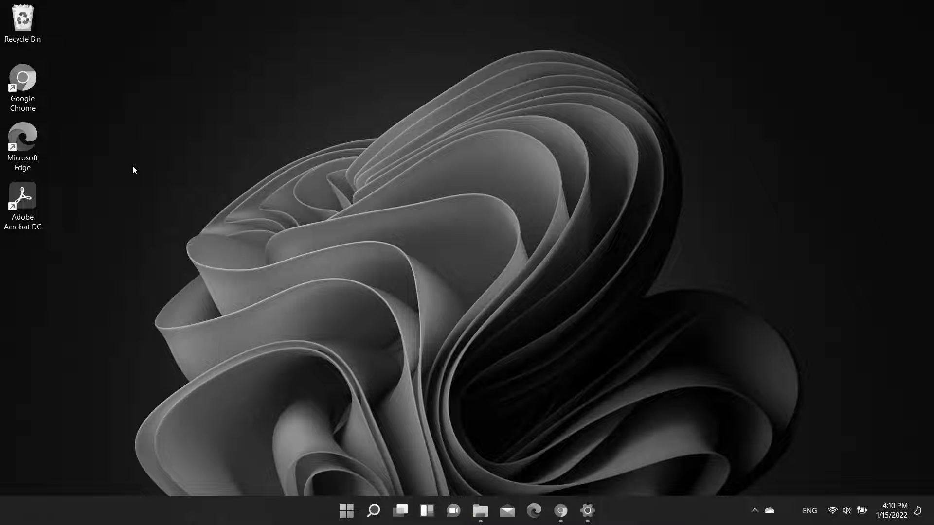
left_click(587, 511)
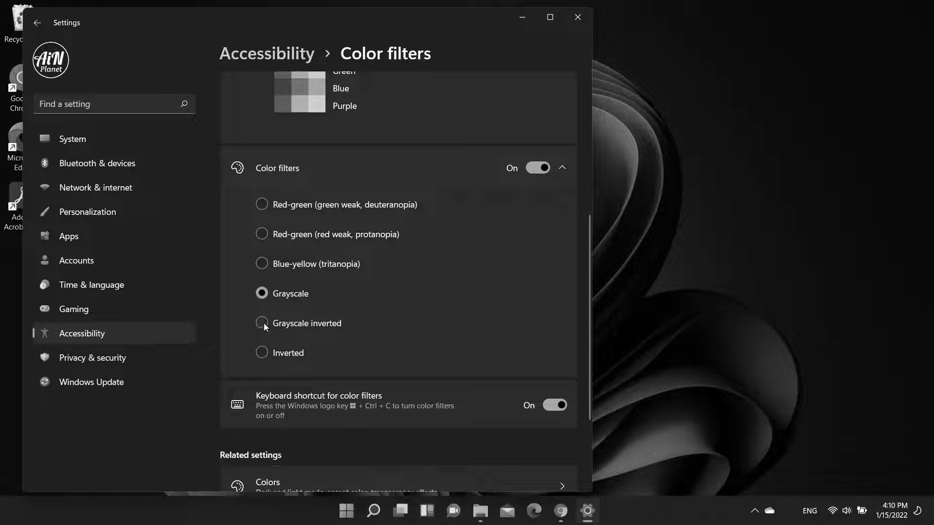
- Apply the Grayscale inverted color filter and toggle it off and on from the desktop with the keyboard shortcut
left_click(263, 324)
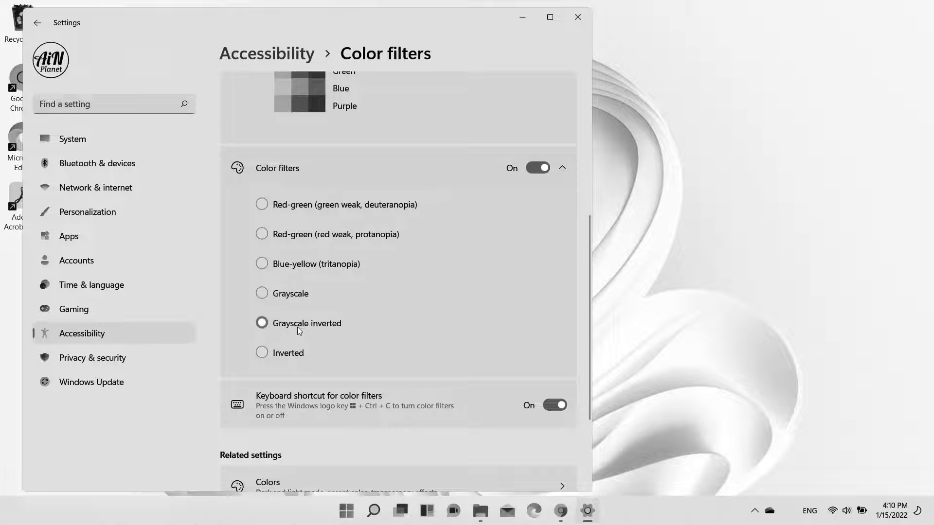
left_click(587, 511)
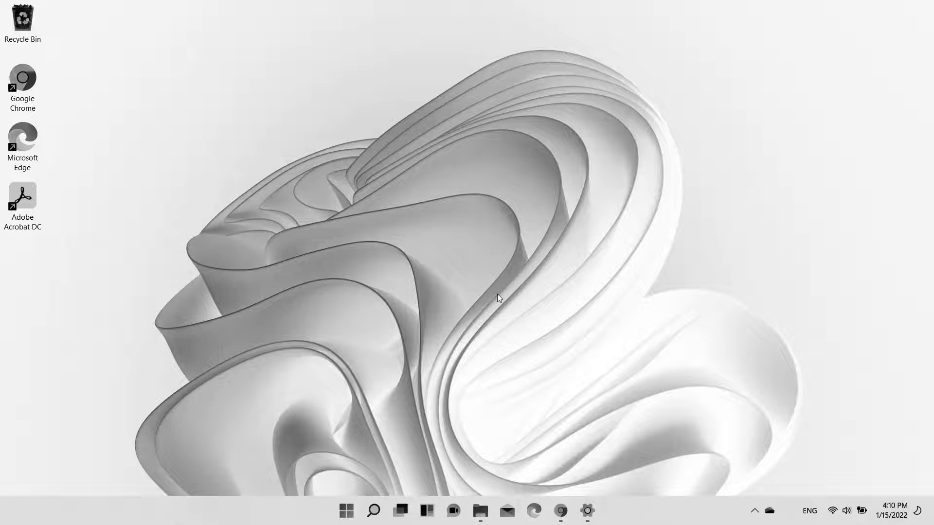
key("super+ctrl+c")
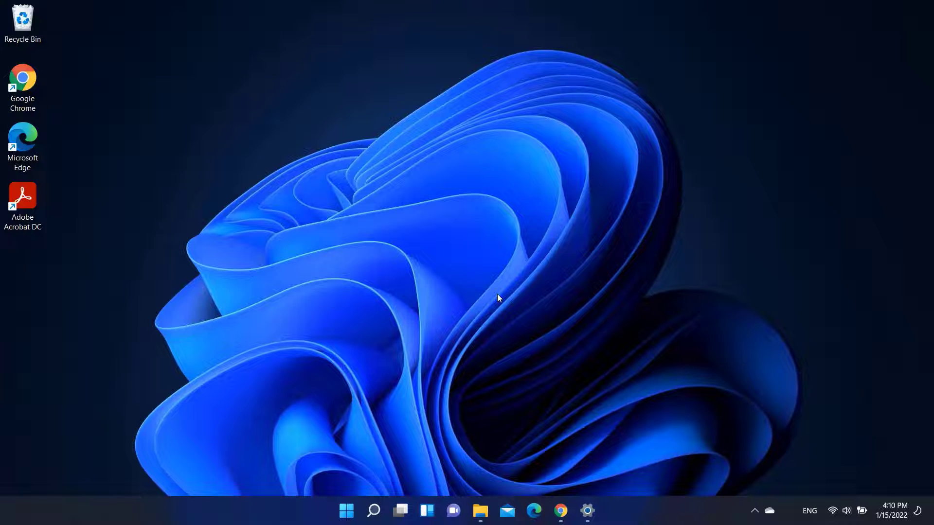
key("super+ctrl+c")
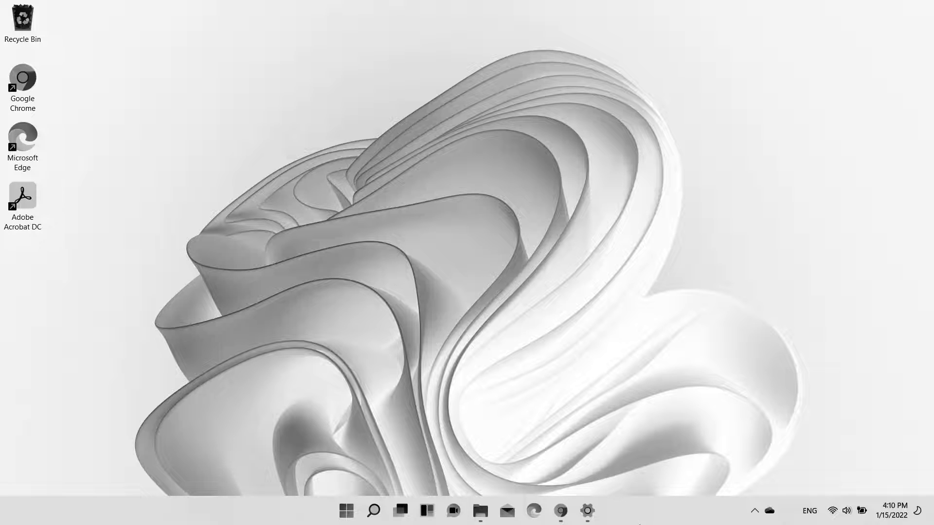
left_click(587, 511)
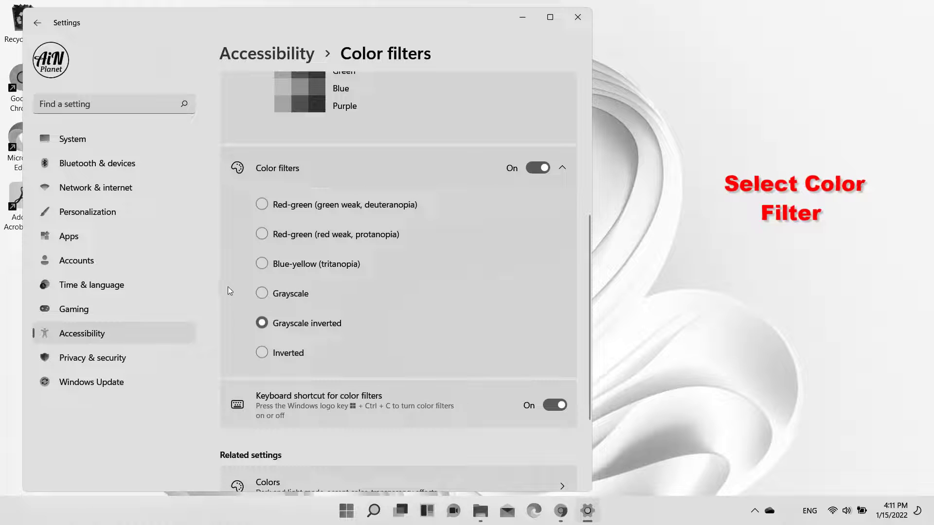
- Apply the Red-green (red weak, protanopia) color filter and toggle it repeatedly from the desktop with the keyboard shortcut
left_click(262, 234)
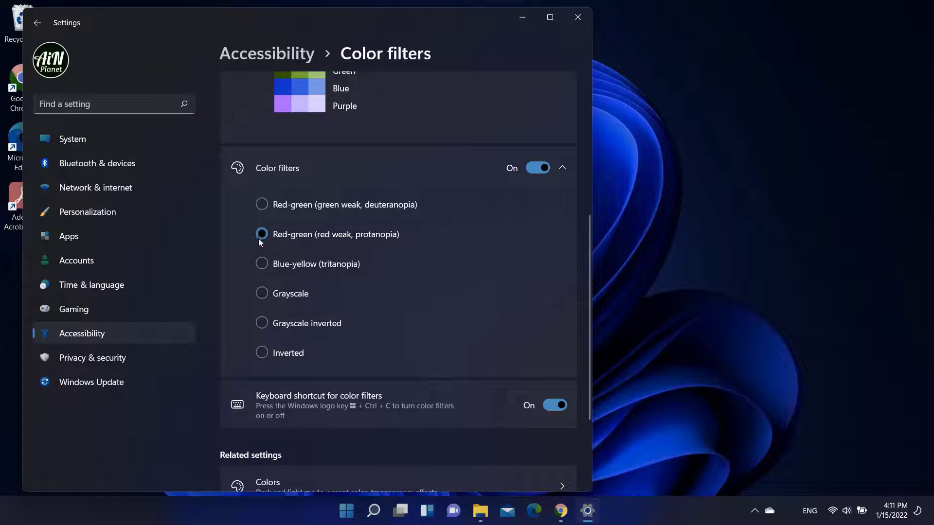
left_click(588, 511)
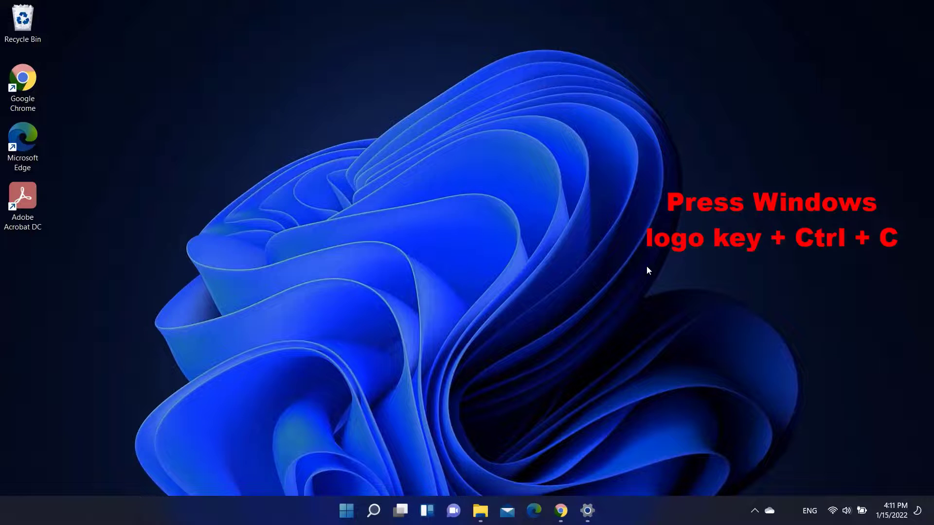
key("super+ctrl+c")
key("super+ctrl+c")
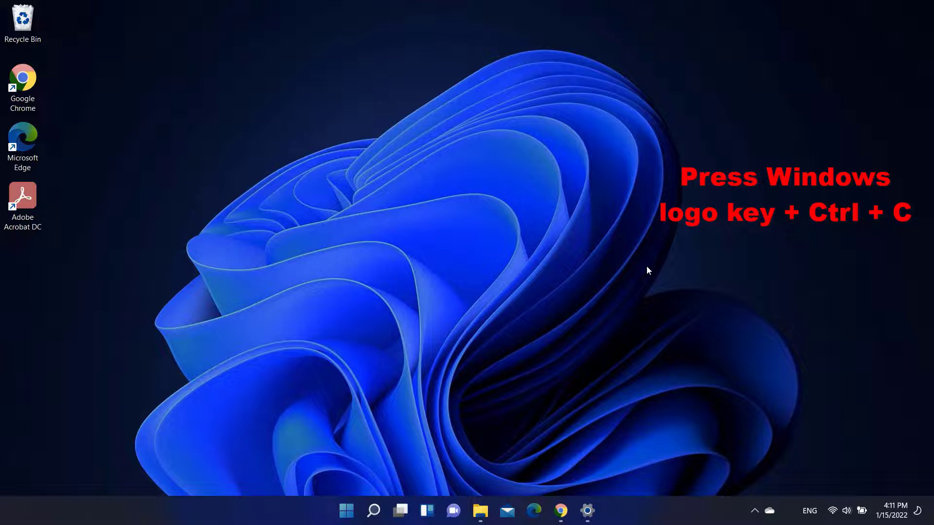
key("super+ctrl+c")
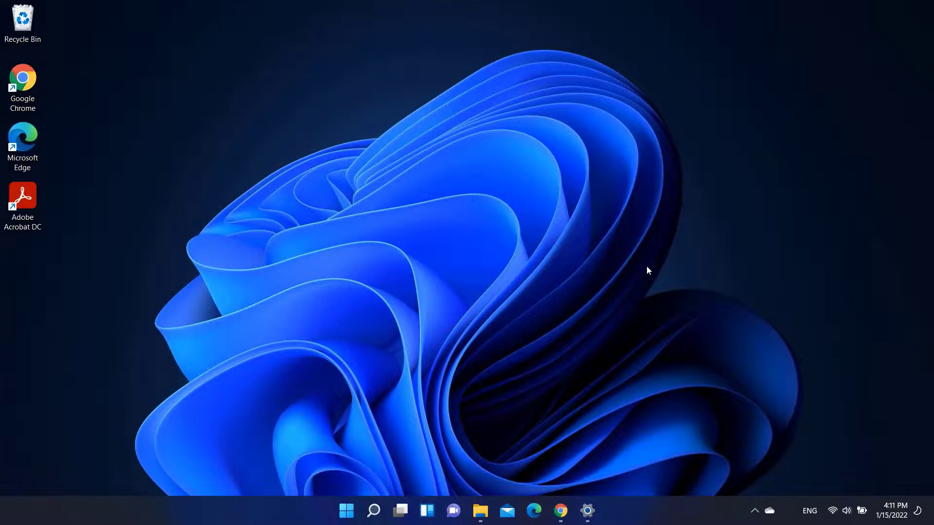
key("super+ctrl+c")
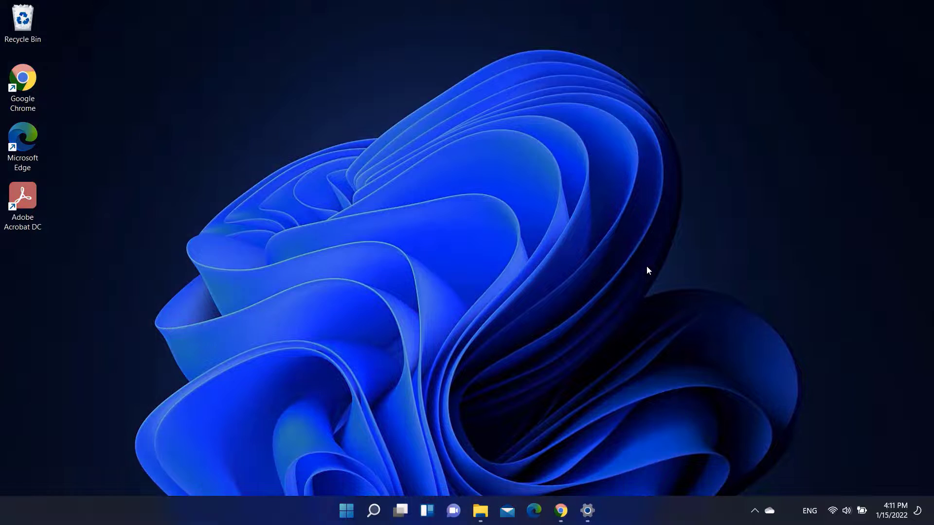
left_click(587, 510)
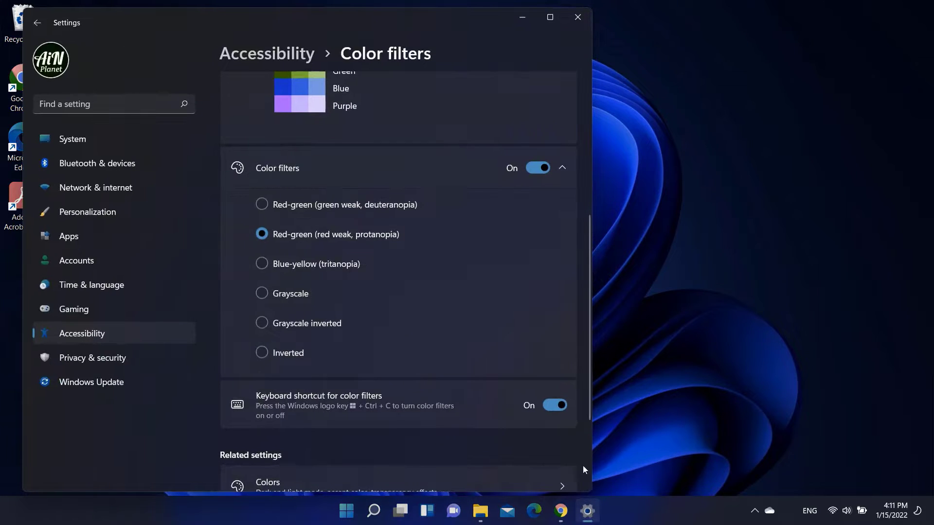
- Apply the Inverted color filter, toggle it off and on from the desktop with the keyboard shortcut, and return to Settings
left_click(262, 354)
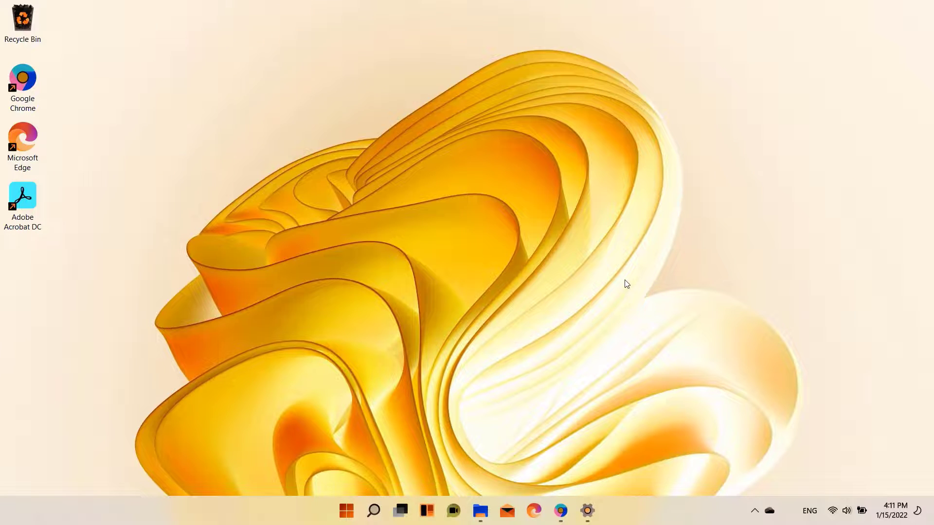
key("super+ctrl+c")
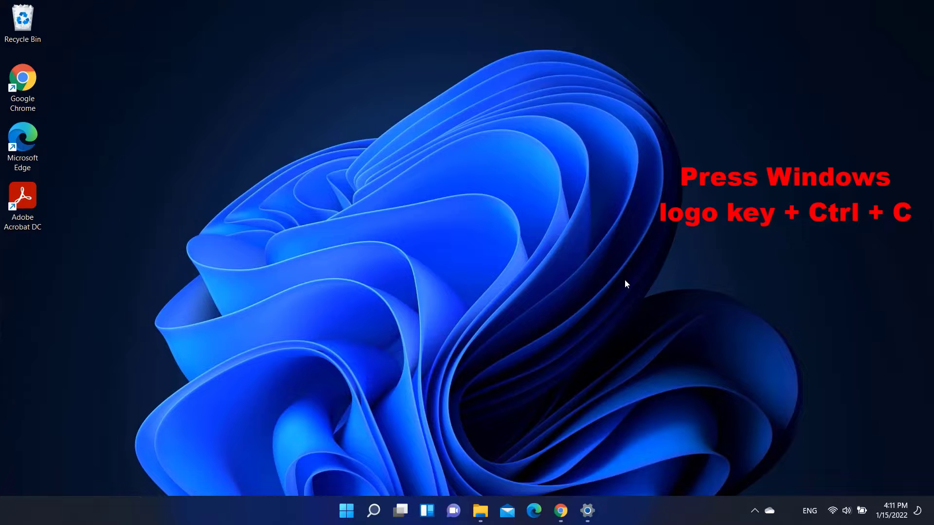
key("super+ctrl+c")
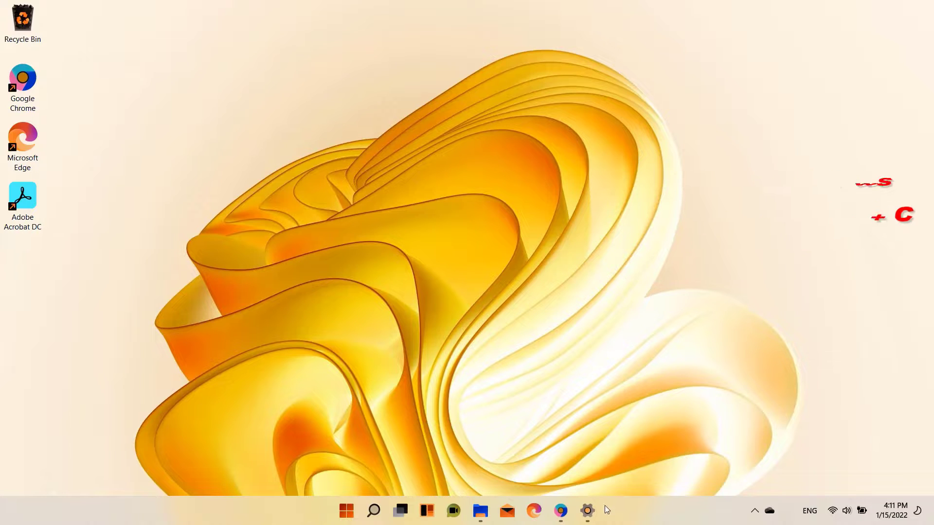
left_click(587, 510)
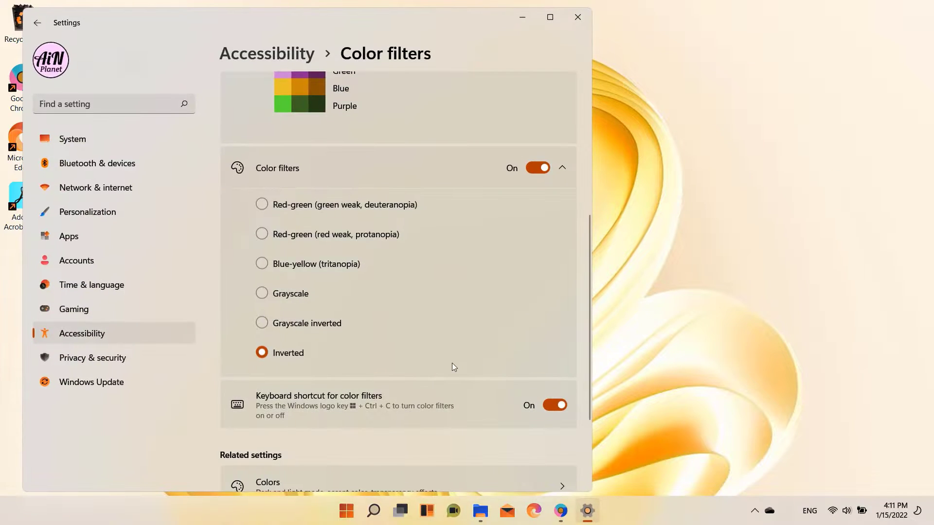
- Turn off the keyboard shortcut for color filters
scroll(442, 295, "down", 3)
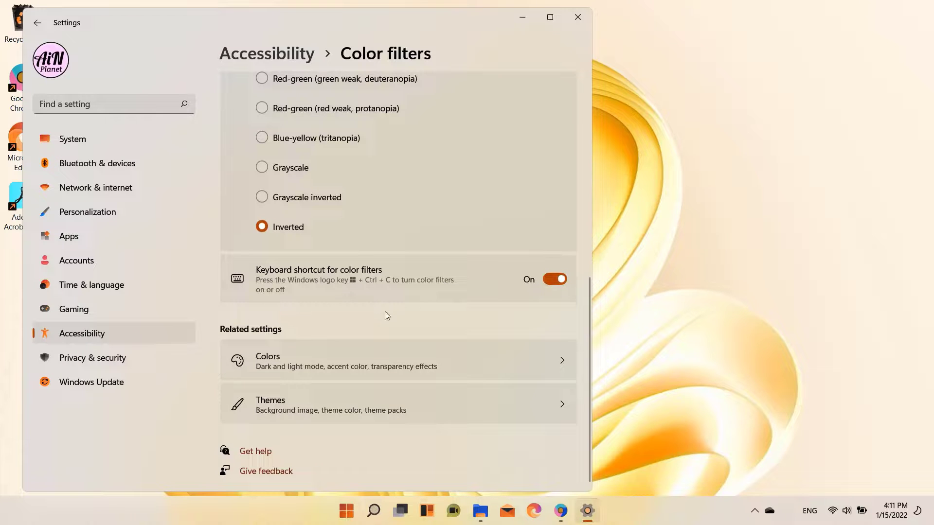
scroll(403, 317, "up", 5)
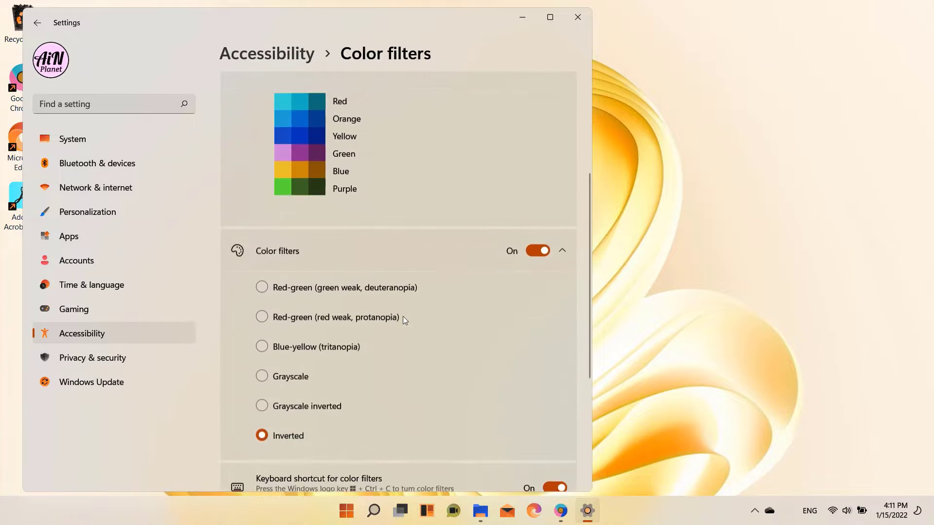
scroll(403, 315, "down", 5)
left_click(555, 279)
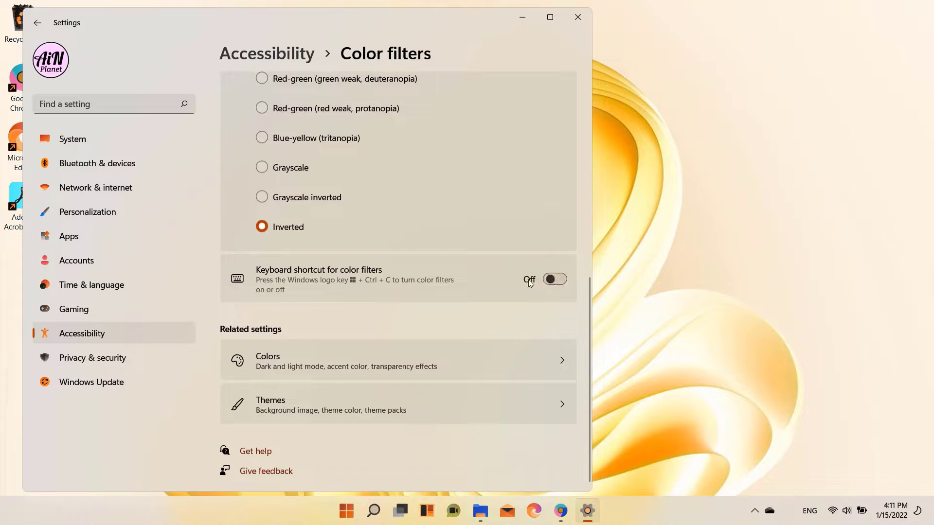
- Turn off color filters and close the Settings window
scroll(448, 305, "up", 6)
left_click(529, 291)
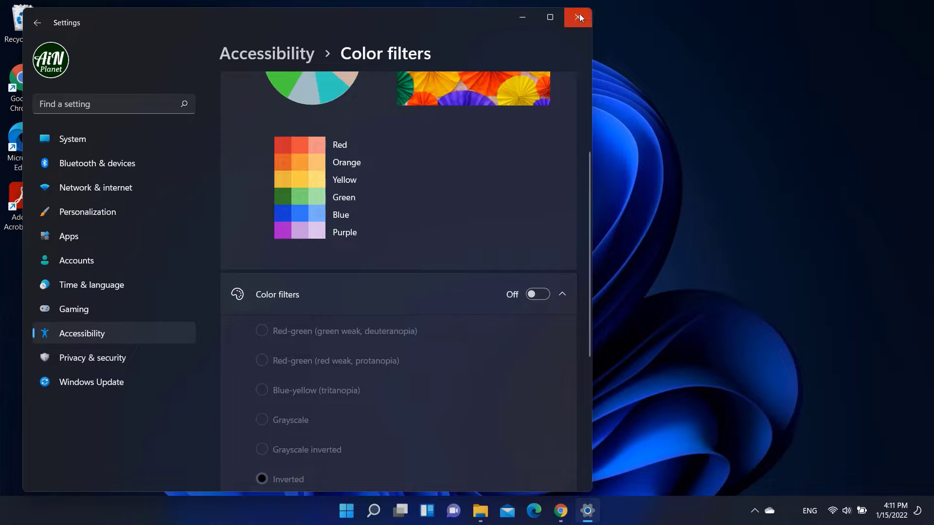
scroll(448, 273, "up", 3)
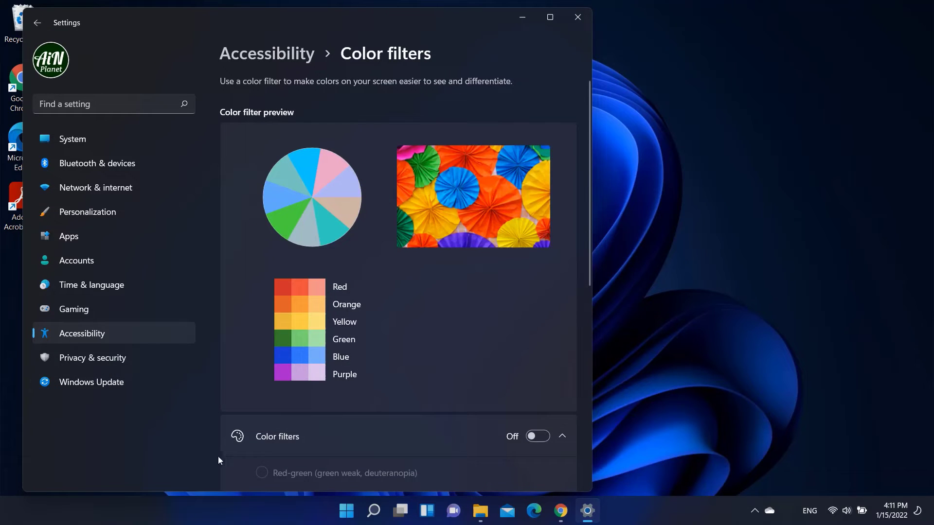
left_click(577, 18)
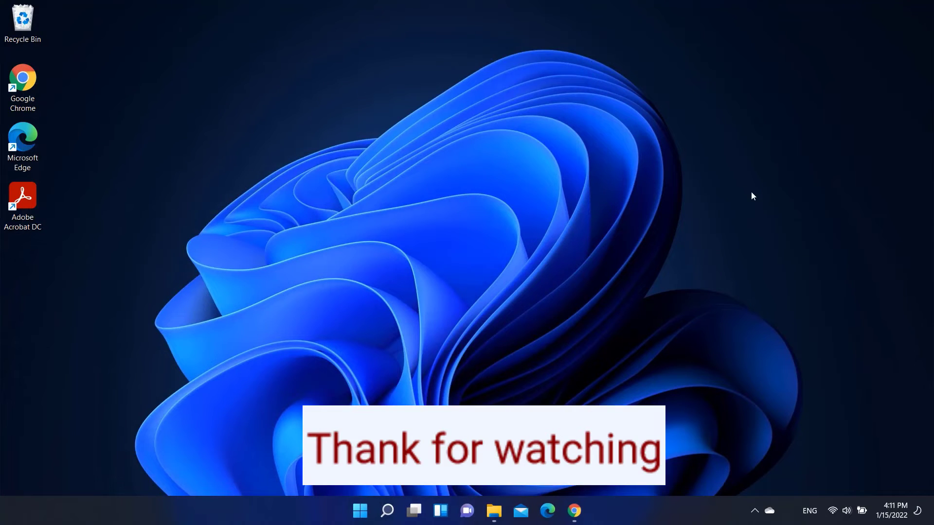